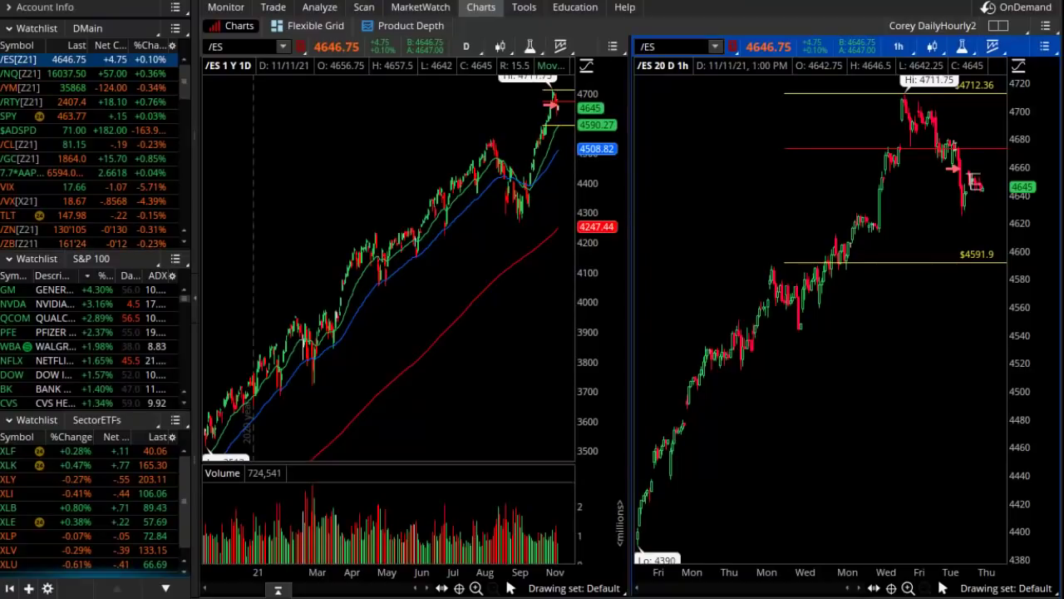
Mark the recent high and pullback on the daily /ES chart and clear the marks.
{"action": "left_click", "coordinate": [549, 92]}
{"action": "left_click_drag", "start_coordinate": [558, 95], "coordinate": [586, 120]}
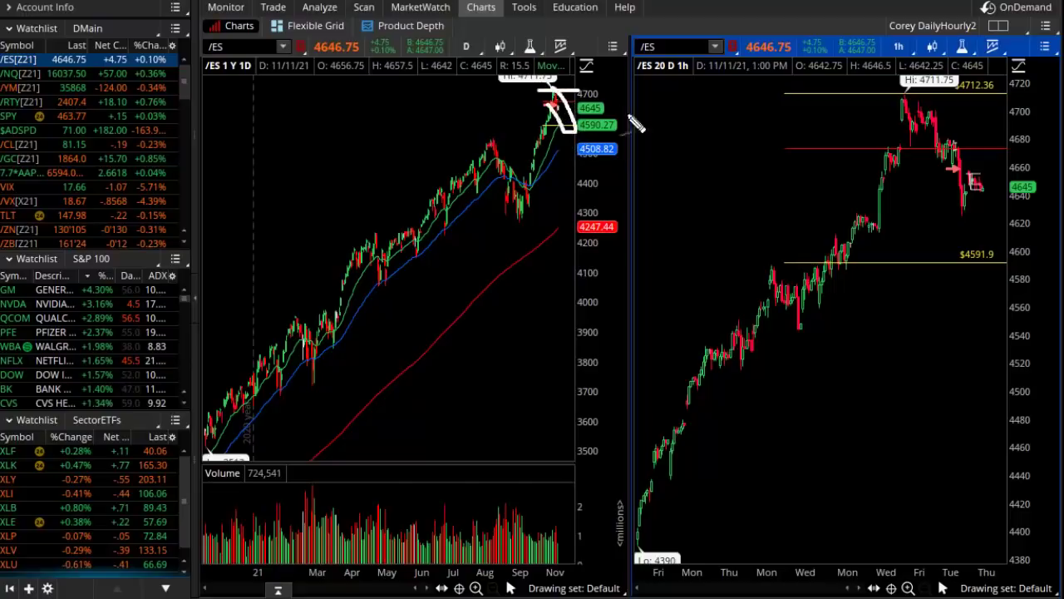
{"action": "key", "text": "Escape"}
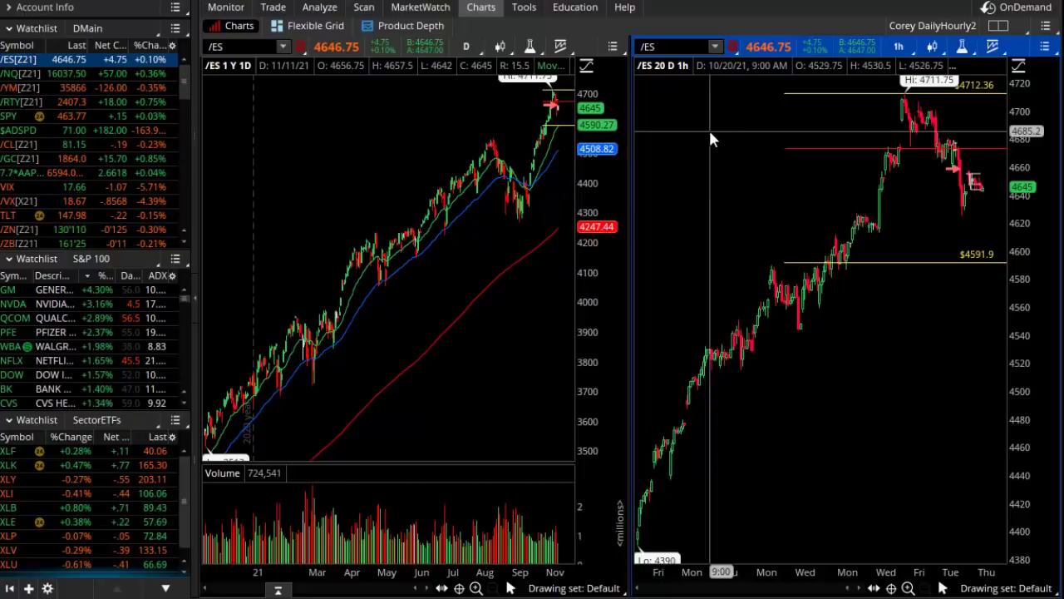
Load TSLA into the linked daily and hourly charts.
{"action": "left_click", "coordinate": [235, 46]}
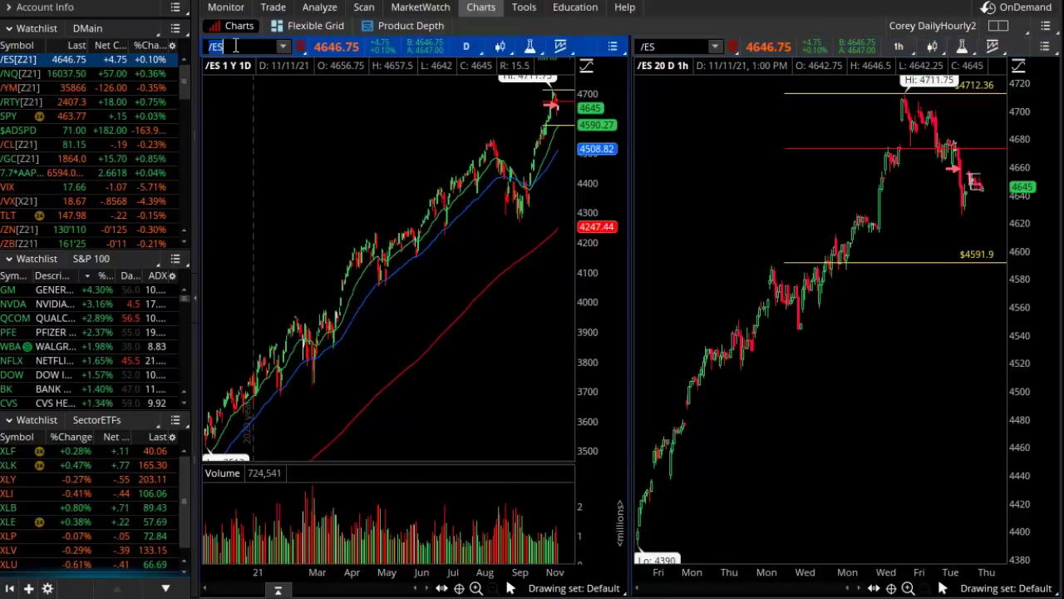
{"action": "type", "text": "TLS"}
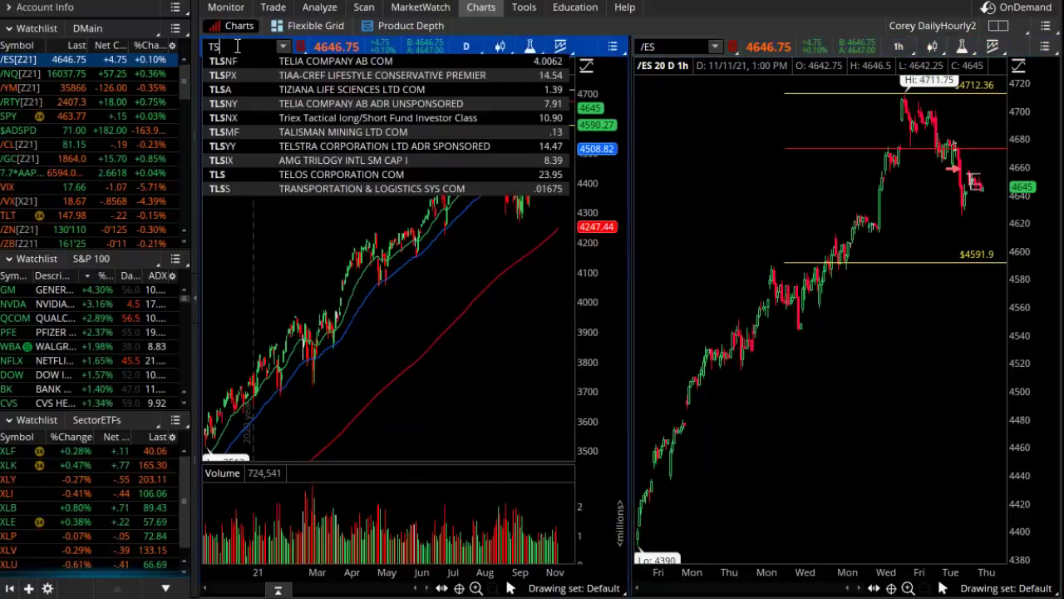
{"action": "key", "text": "BackSpace"}
{"action": "key", "text": "BackSpace"}
{"action": "type", "text": "SLA"}
{"action": "key", "text": "Return"}
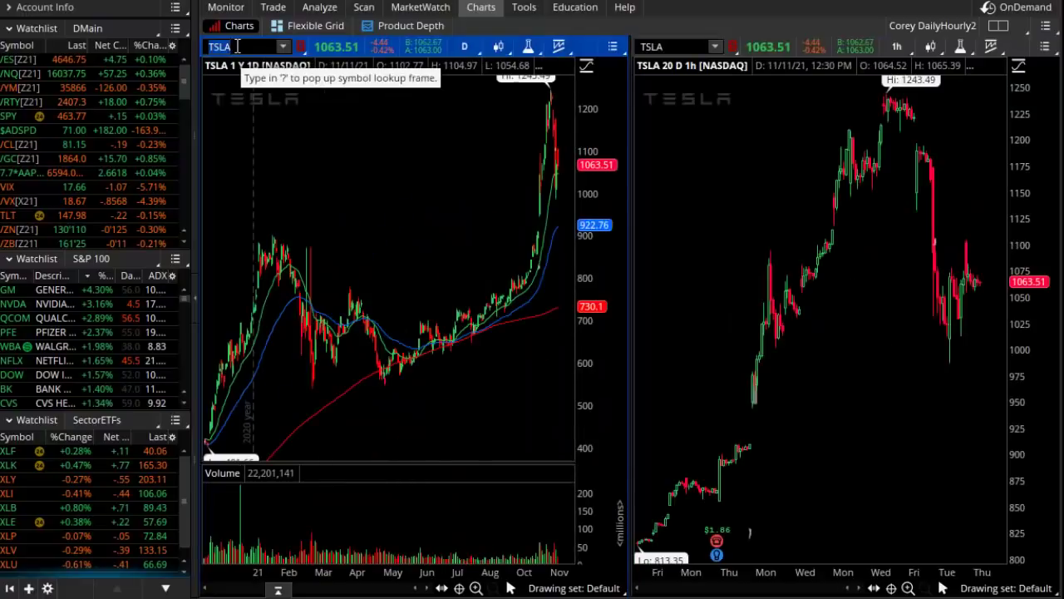
Outline TSLA's steep rally and the following drop on the daily chart, with short tick marks along both sides.
{"action": "scroll", "coordinate": [436, 191], "scroll_direction": "up", "scroll_amount": 5}
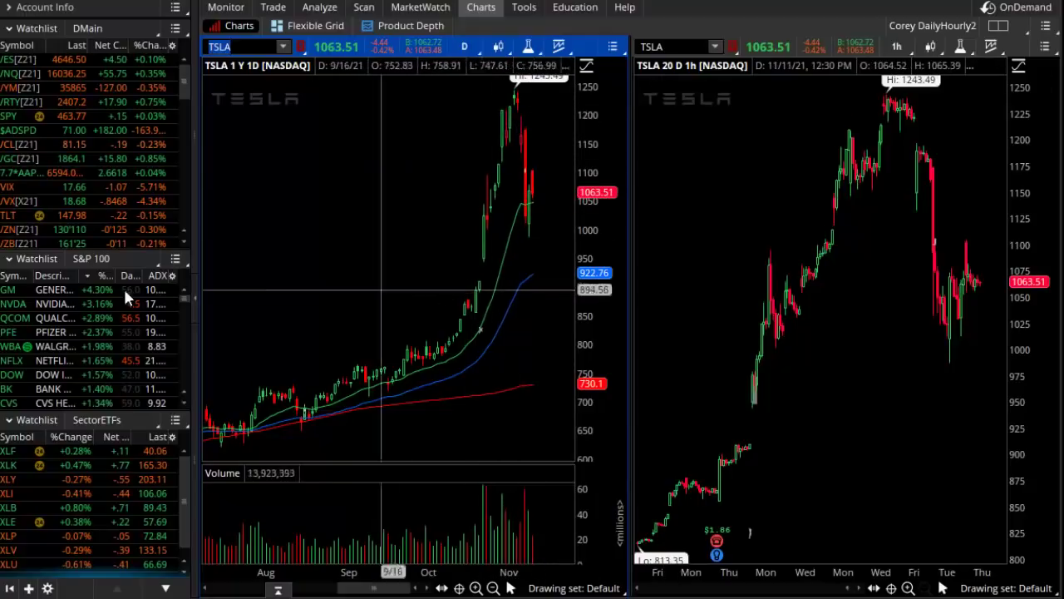
{"action": "mouse_move", "coordinate": [463, 279]}
{"action": "left_mouse_down"}
{"action": "mouse_move", "coordinate": [516, 93]}
{"action": "mouse_move", "coordinate": [485, 272]}
{"action": "left_mouse_up"}
{"action": "left_click_drag", "start_coordinate": [470, 126], "coordinate": [455, 125]}
{"action": "left_click_drag", "start_coordinate": [432, 236], "coordinate": [459, 226]}
{"action": "left_click_drag", "start_coordinate": [443, 287], "coordinate": [455, 285]}
{"action": "mouse_move", "coordinate": [519, 96]}
{"action": "left_mouse_down"}
{"action": "mouse_move", "coordinate": [532, 233]}
{"action": "mouse_move", "coordinate": [501, 110]}
{"action": "left_mouse_up"}
{"action": "mouse_move", "coordinate": [558, 114]}
{"action": "left_mouse_down"}
{"action": "mouse_move", "coordinate": [536, 119]}
{"action": "mouse_move", "coordinate": [549, 143]}
{"action": "left_mouse_up"}
{"action": "mouse_move", "coordinate": [574, 158]}
{"action": "left_mouse_down"}
{"action": "mouse_move", "coordinate": [561, 160]}
{"action": "mouse_move", "coordinate": [568, 178]}
{"action": "left_mouse_up"}
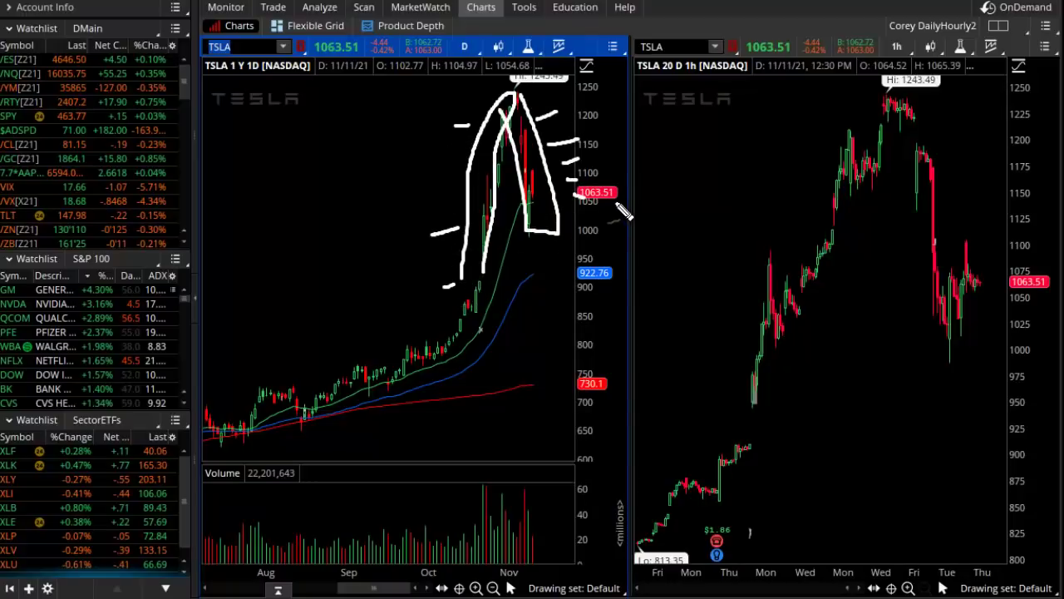
Examine the daily charts of NVDA and QCOM from the S&P 100 watchlist.
{"action": "left_click", "coordinate": [24, 303]}
{"action": "scroll", "coordinate": [491, 200], "scroll_direction": "up", "scroll_amount": 3}
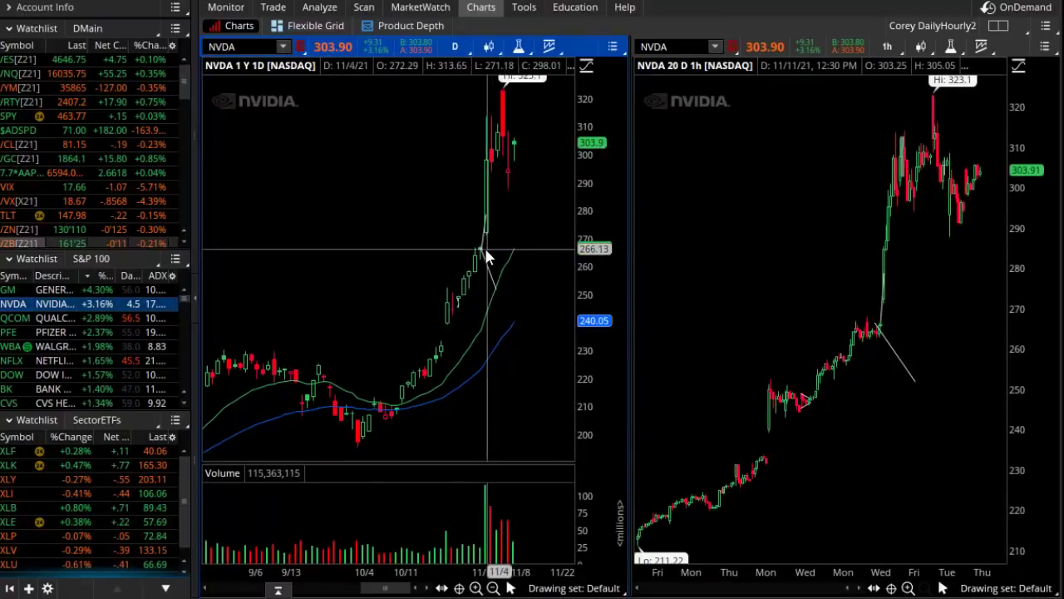
{"action": "left_click", "coordinate": [124, 318]}
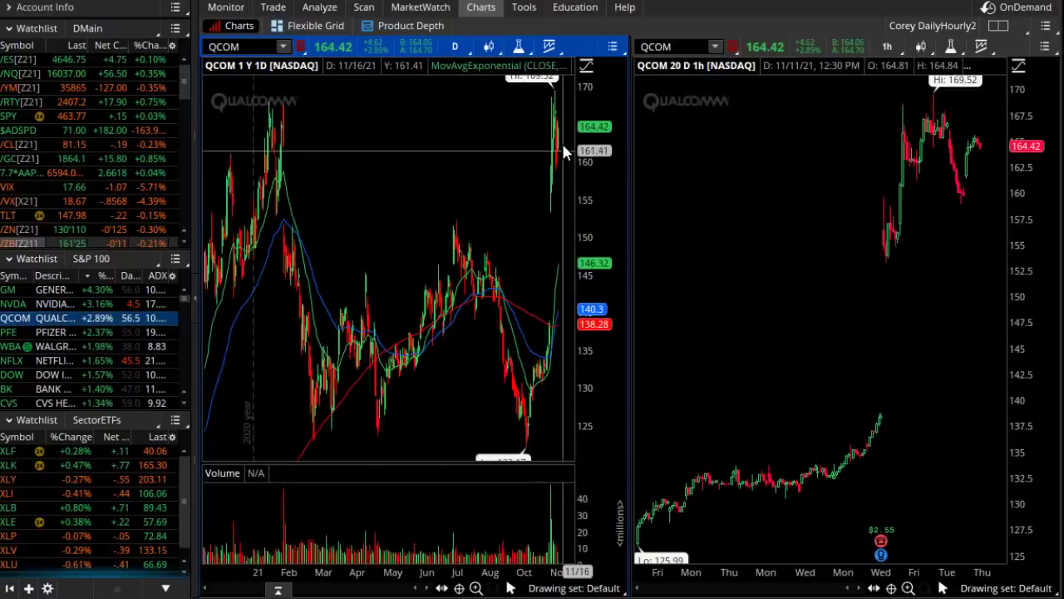
Load NFLX from the S&P 100 watchlist and mark its last three swing highs and following pullbacks on the daily chart.
{"action": "left_click", "coordinate": [87, 360]}
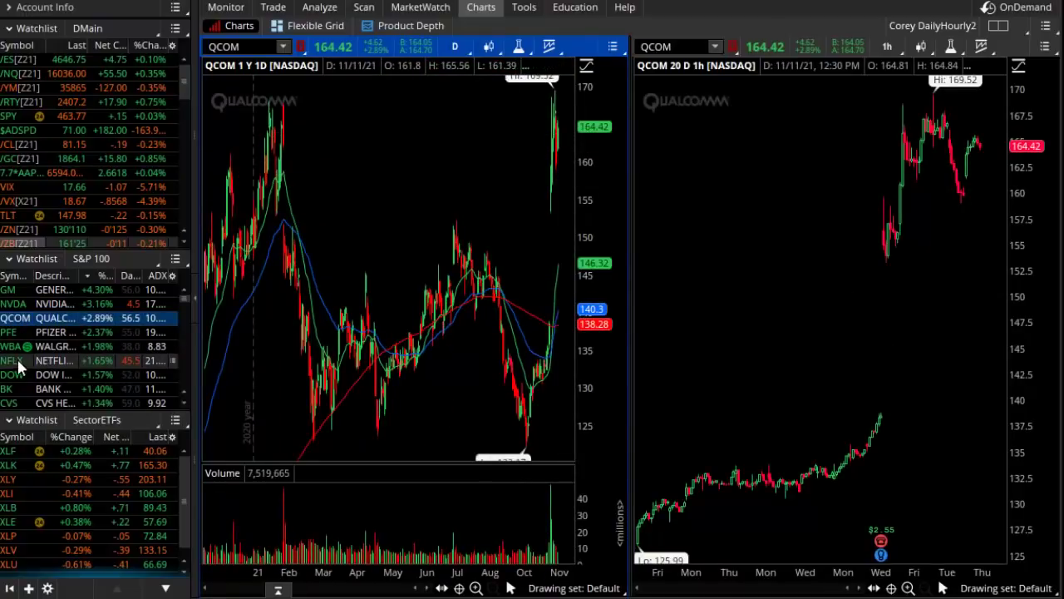
{"action": "scroll", "coordinate": [418, 220], "scroll_direction": "up", "scroll_amount": 3}
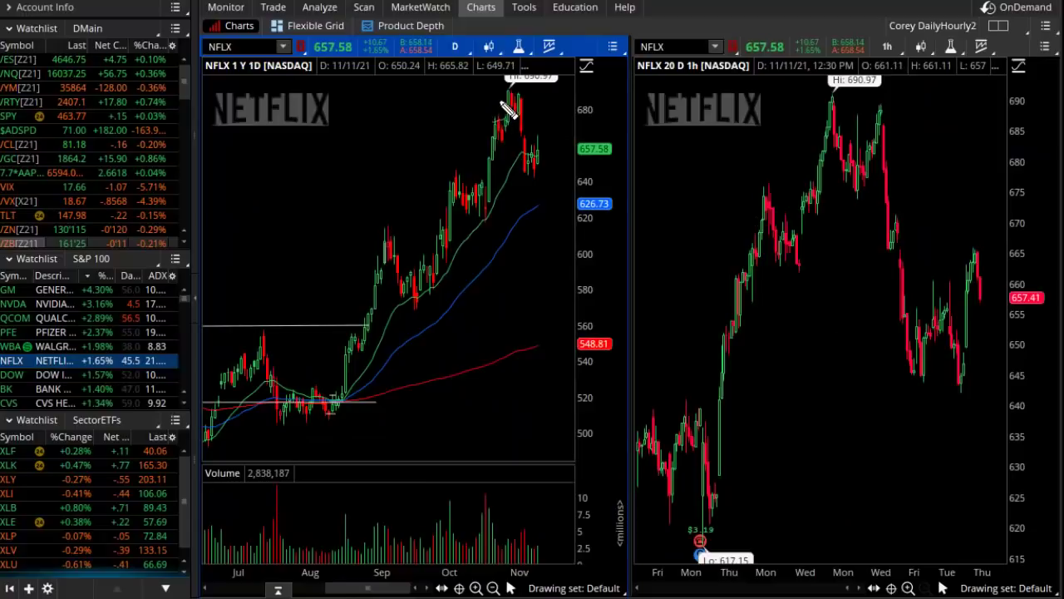
{"action": "left_click_drag", "start_coordinate": [493, 102], "coordinate": [524, 101]}
{"action": "left_click_drag", "start_coordinate": [445, 178], "coordinate": [462, 174]}
{"action": "mouse_move", "coordinate": [367, 240]}
{"action": "left_mouse_down"}
{"action": "mouse_move", "coordinate": [395, 238]}
{"action": "mouse_move", "coordinate": [409, 291]}
{"action": "left_mouse_up"}
{"action": "left_click_drag", "start_coordinate": [453, 178], "coordinate": [483, 220]}
{"action": "left_click_drag", "start_coordinate": [515, 102], "coordinate": [536, 163]}
Write an underlined "FADE" above the NFLX uptrend and clear the annotations.
{"action": "mouse_move", "coordinate": [378, 160]}
{"action": "left_mouse_down"}
{"action": "mouse_move", "coordinate": [398, 124]}
{"action": "mouse_move", "coordinate": [474, 106]}
{"action": "mouse_move", "coordinate": [456, 96]}
{"action": "left_mouse_up"}
{"action": "left_click_drag", "start_coordinate": [370, 187], "coordinate": [549, 52]}
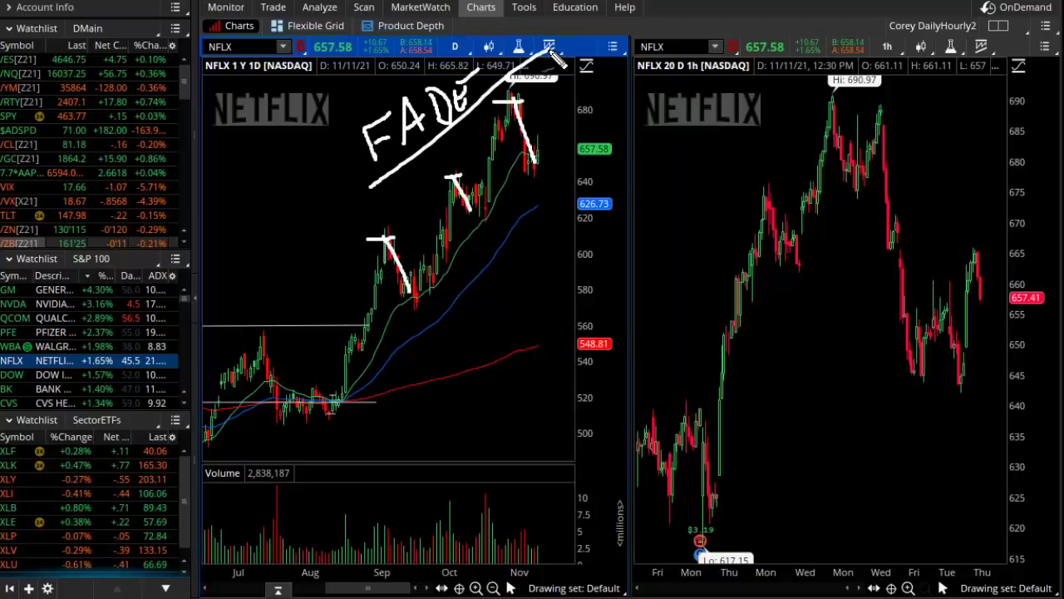
{"action": "key", "text": "Escape"}
Check the NFLX option chain and return to the charts.
{"action": "left_click", "coordinate": [272, 7]}
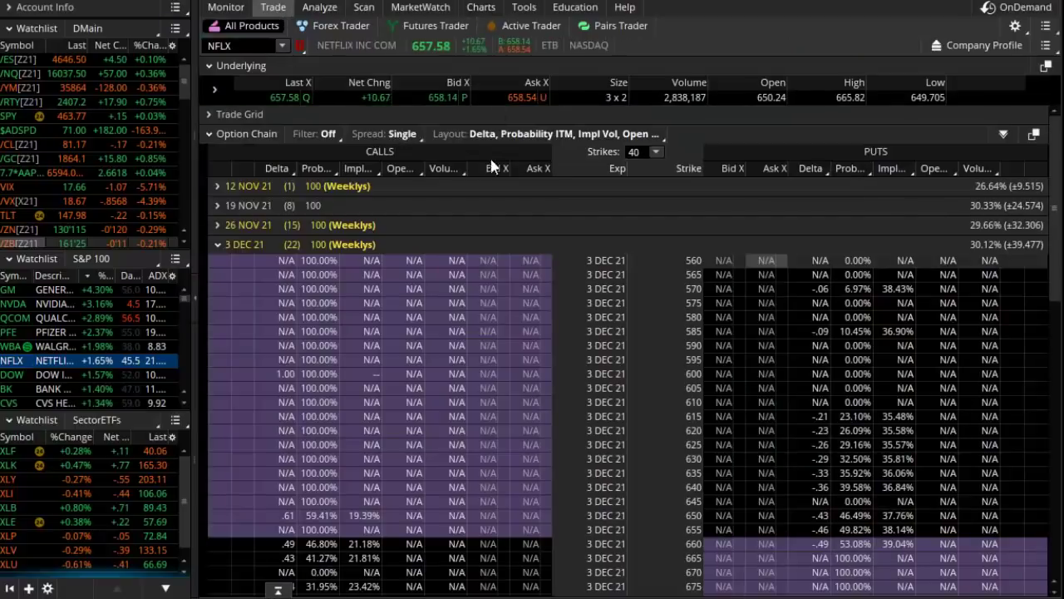
{"action": "left_click", "coordinate": [481, 7]}
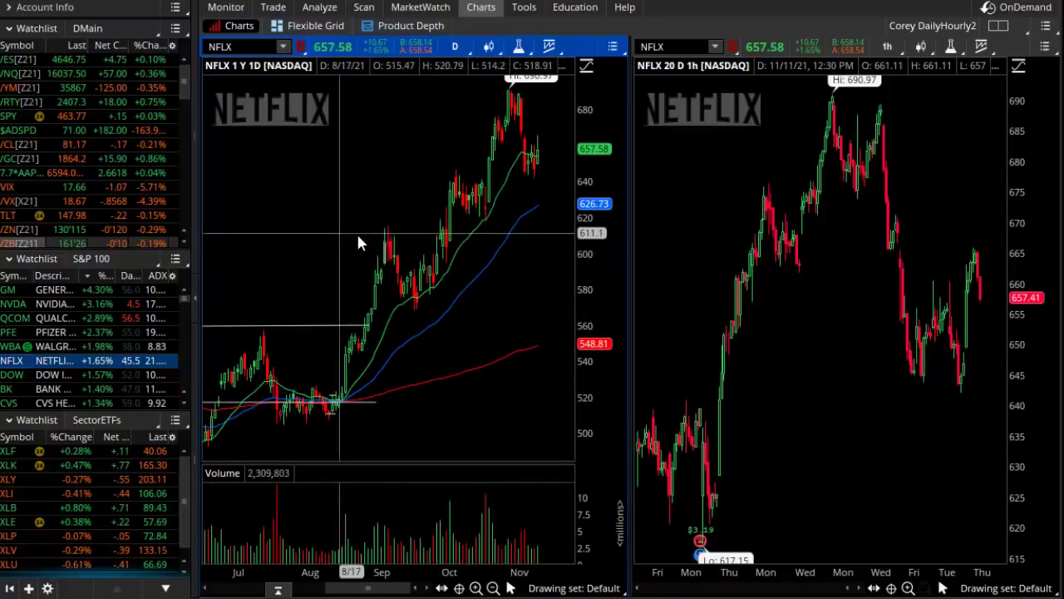
{"action": "left_click", "coordinate": [345, 325]}
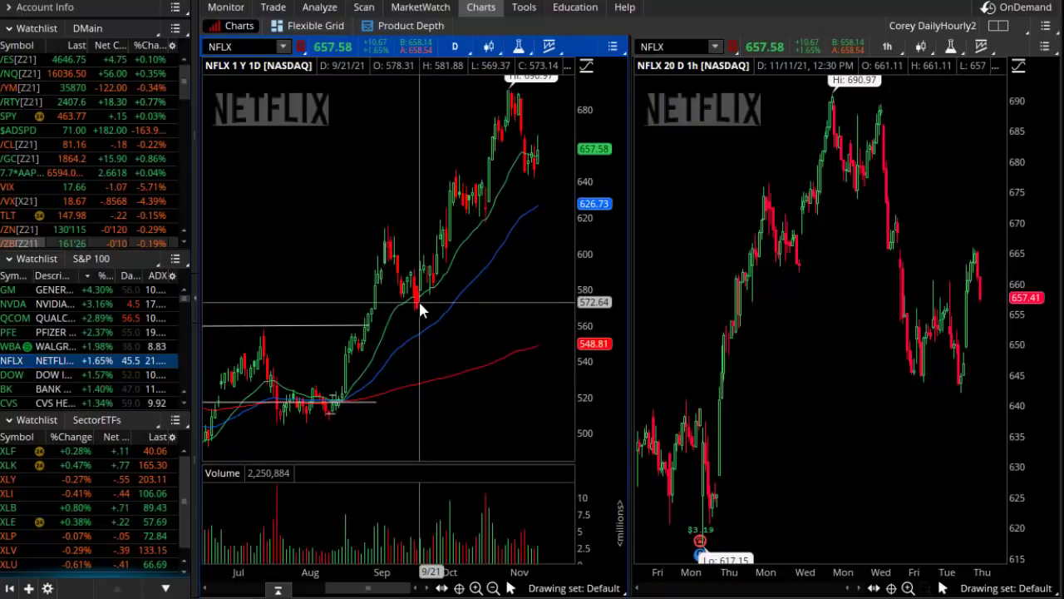
{"action": "left_click", "coordinate": [638, 16]}
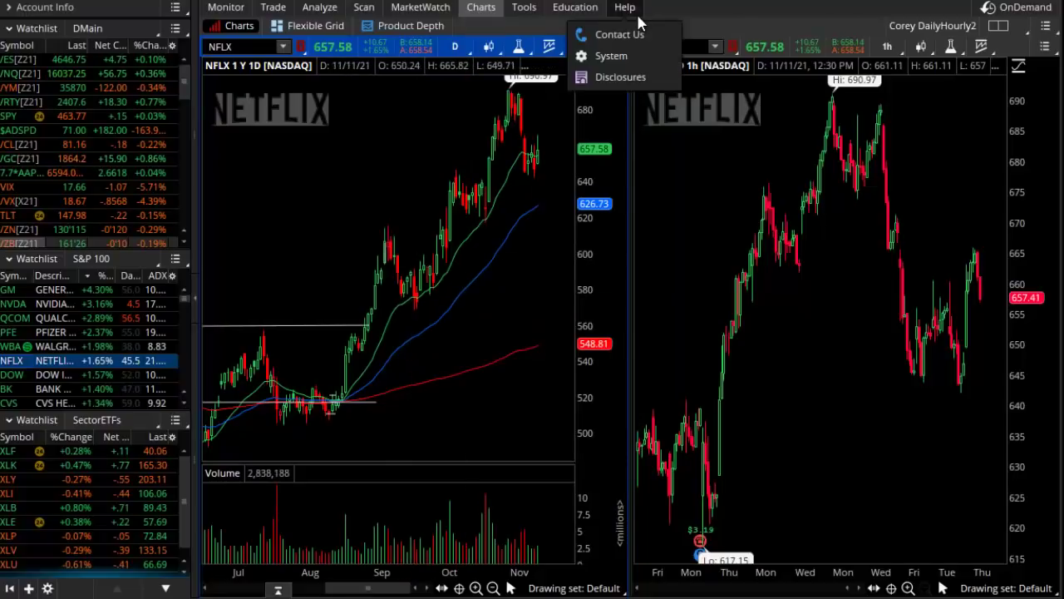
{"action": "left_click", "coordinate": [664, 12]}
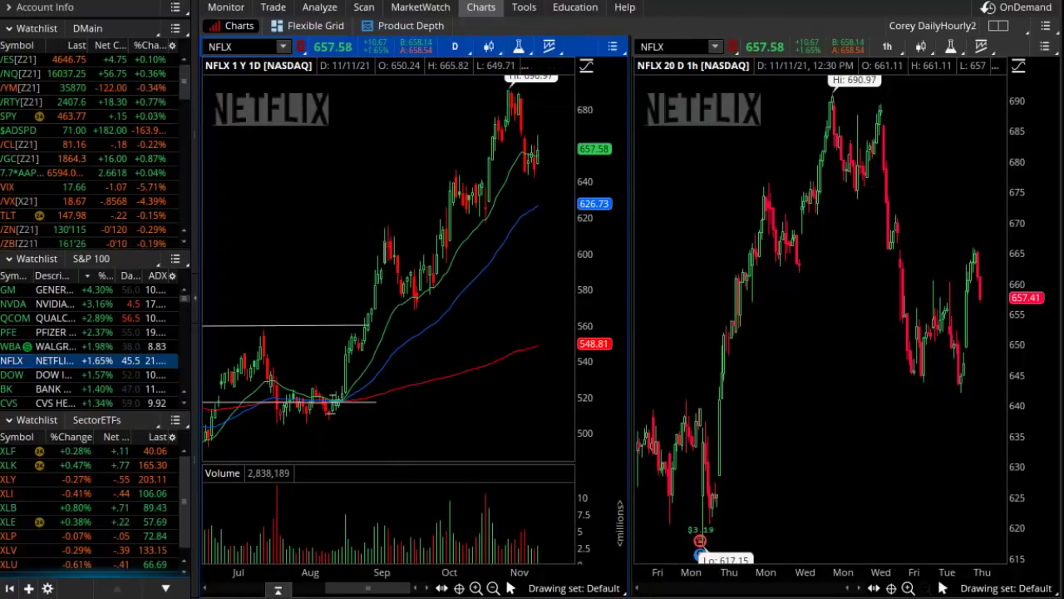
Bracket the percentage changes of the top index futures in the DMain watchlist and clear the marks.
{"action": "mouse_move", "coordinate": [185, 50]}
{"action": "left_mouse_down"}
{"action": "mouse_move", "coordinate": [172, 65]}
{"action": "mouse_move", "coordinate": [280, 61]}
{"action": "left_mouse_up"}
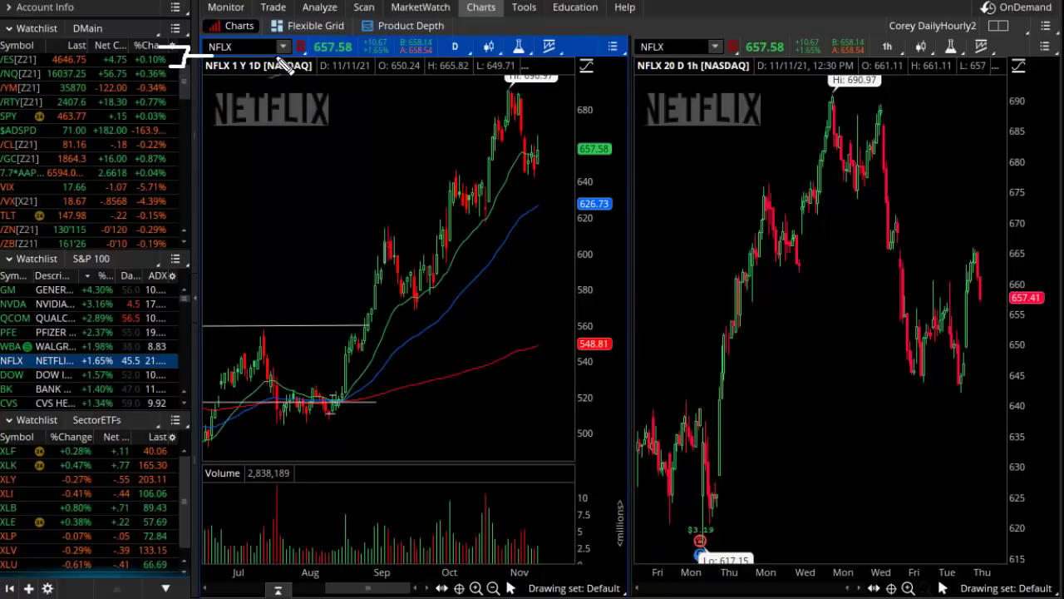
{"action": "left_click_drag", "start_coordinate": [172, 73], "coordinate": [203, 83]}
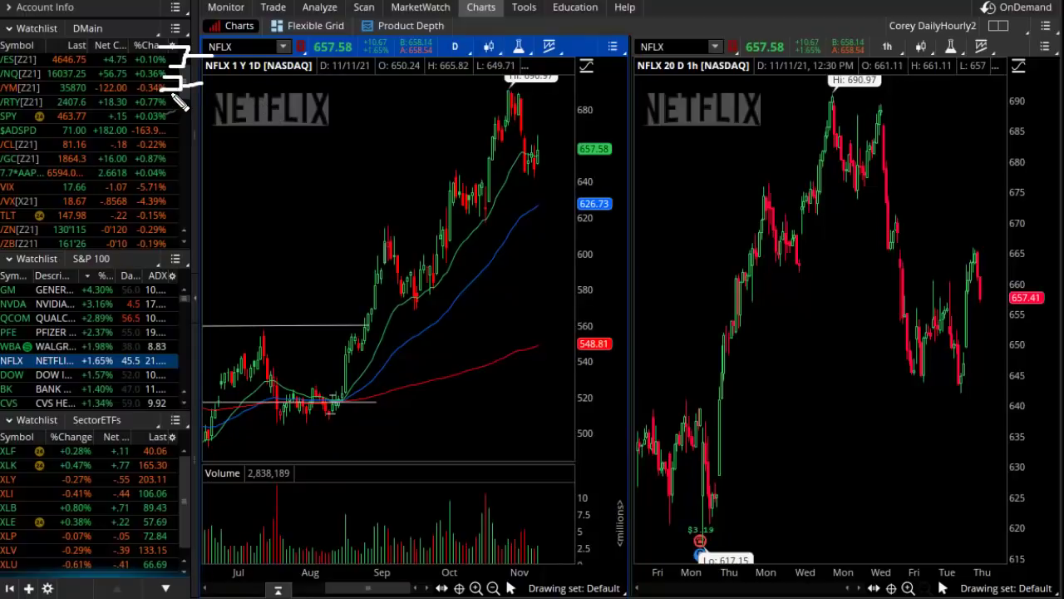
{"action": "key", "text": "Escape"}
Load /RTY from the DMain watchlist, annotate the recent high and pullback on its daily chart, and clear the marks.
{"action": "left_click", "coordinate": [15, 103]}
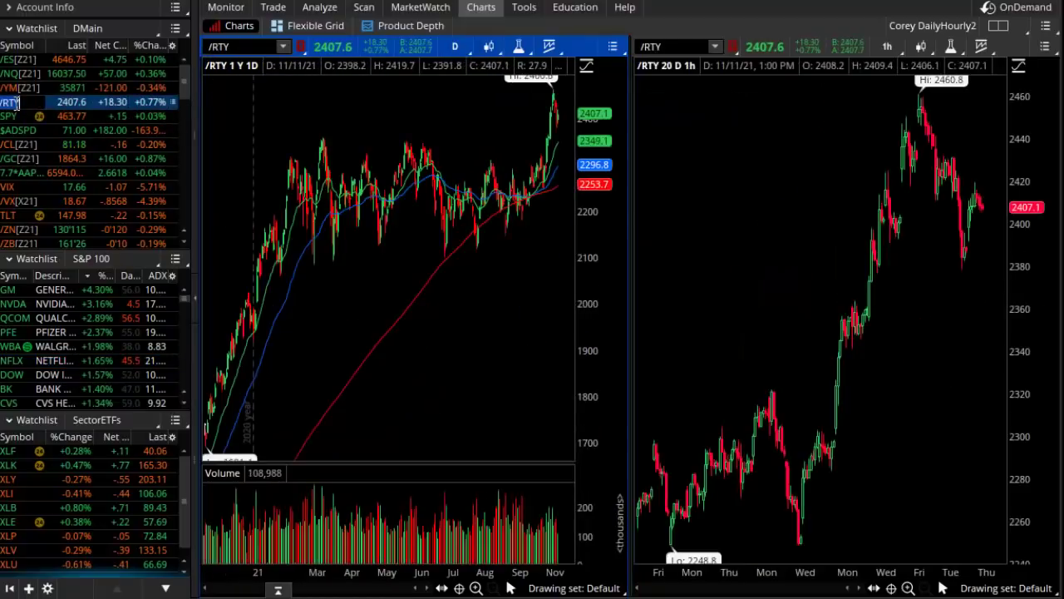
{"action": "left_click_drag", "start_coordinate": [285, 150], "coordinate": [476, 193]}
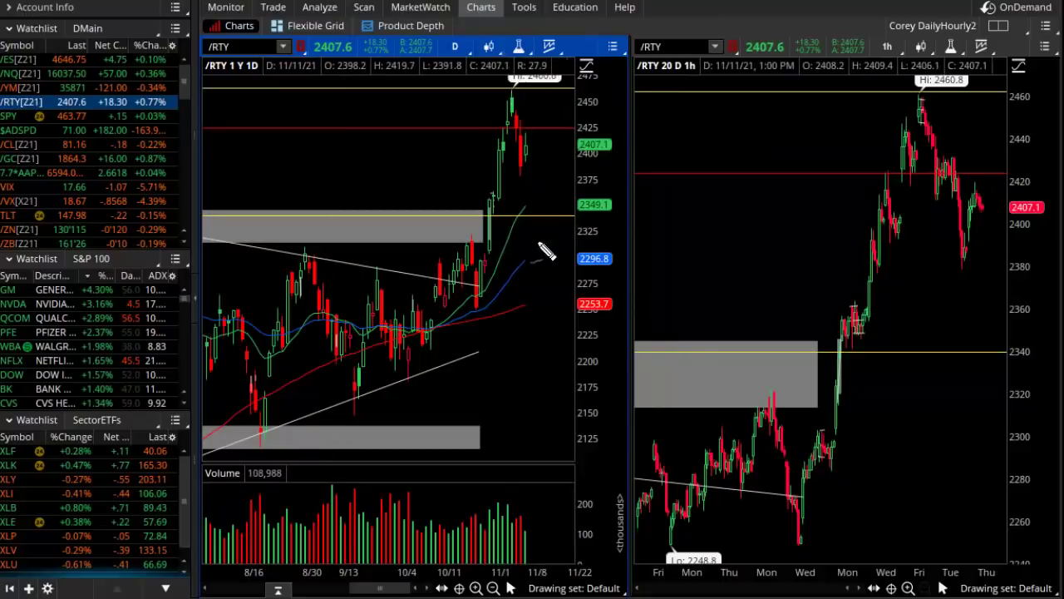
{"action": "mouse_move", "coordinate": [518, 94]}
{"action": "left_mouse_down"}
{"action": "mouse_move", "coordinate": [559, 217]}
{"action": "mouse_move", "coordinate": [506, 125]}
{"action": "mouse_move", "coordinate": [546, 118]}
{"action": "left_mouse_up"}
{"action": "left_click_drag", "start_coordinate": [546, 164], "coordinate": [553, 155]}
{"action": "mouse_move", "coordinate": [550, 184]}
{"action": "left_mouse_down"}
{"action": "mouse_move", "coordinate": [559, 173]}
{"action": "mouse_move", "coordinate": [567, 196]}
{"action": "mouse_move", "coordinate": [532, 193]}
{"action": "mouse_move", "coordinate": [569, 200]}
{"action": "mouse_move", "coordinate": [524, 198]}
{"action": "left_mouse_up"}
{"action": "left_click", "coordinate": [538, 171]}
{"action": "left_click", "coordinate": [541, 181]}
{"action": "mouse_move", "coordinate": [291, 179]}
{"action": "left_mouse_down"}
{"action": "mouse_move", "coordinate": [421, 170]}
{"action": "mouse_move", "coordinate": [455, 133]}
{"action": "mouse_move", "coordinate": [445, 178]}
{"action": "mouse_move", "coordinate": [458, 199]}
{"action": "mouse_move", "coordinate": [492, 176]}
{"action": "left_mouse_up"}
{"action": "key", "text": "Escape"}
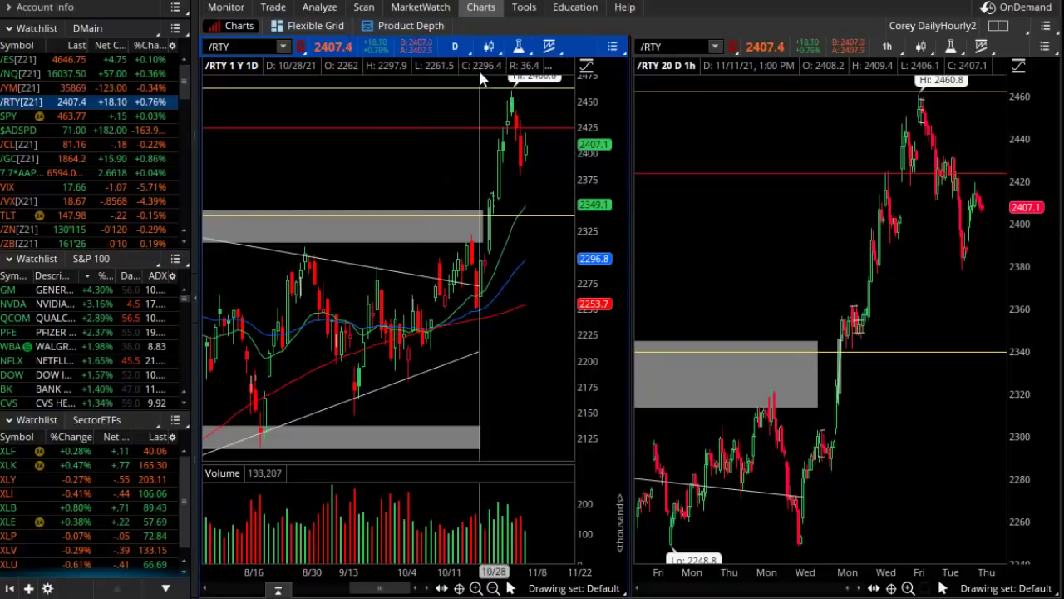
Maximize the daily /RTY chart and examine its 20- and 50-period exponential moving averages in the studies editor, cancelling the editor.
{"action": "right_click", "coordinate": [458, 156]}
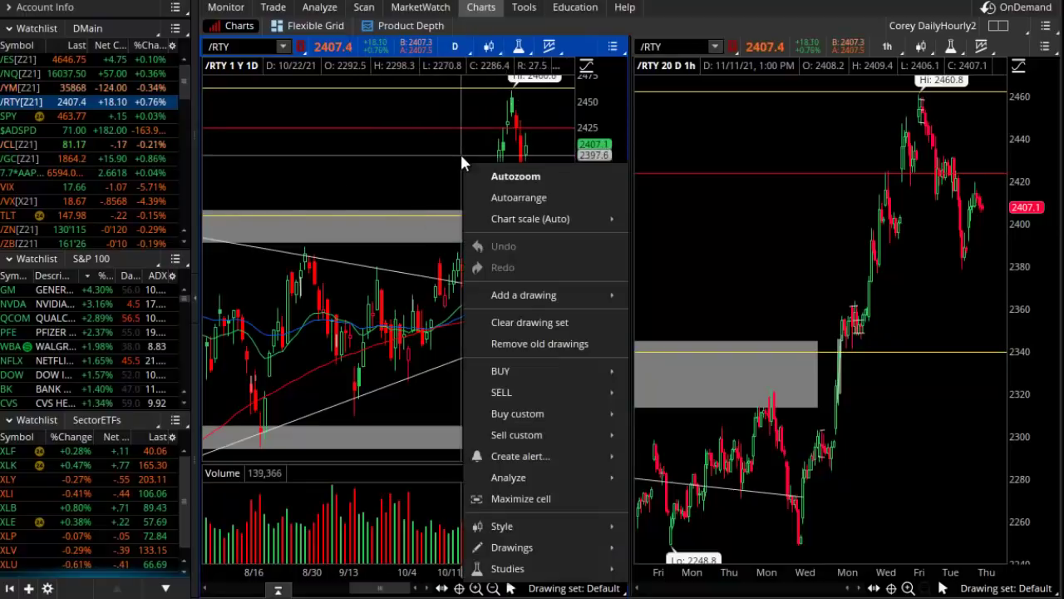
{"action": "left_click", "coordinate": [583, 498]}
{"action": "left_click", "coordinate": [676, 46]}
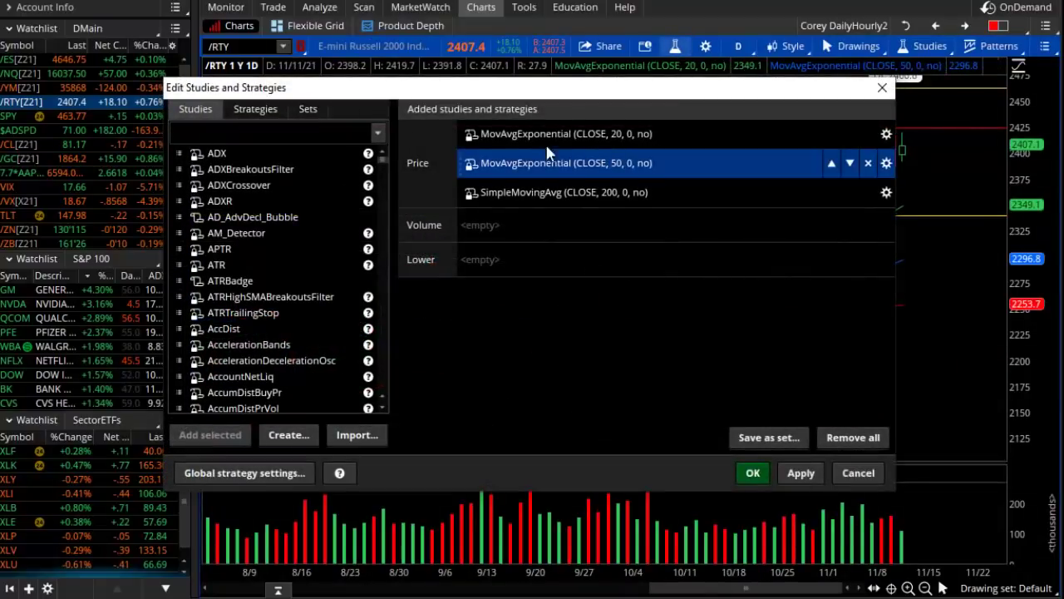
{"action": "left_click", "coordinate": [623, 135]}
{"action": "left_click", "coordinate": [571, 162]}
{"action": "left_click", "coordinate": [511, 139]}
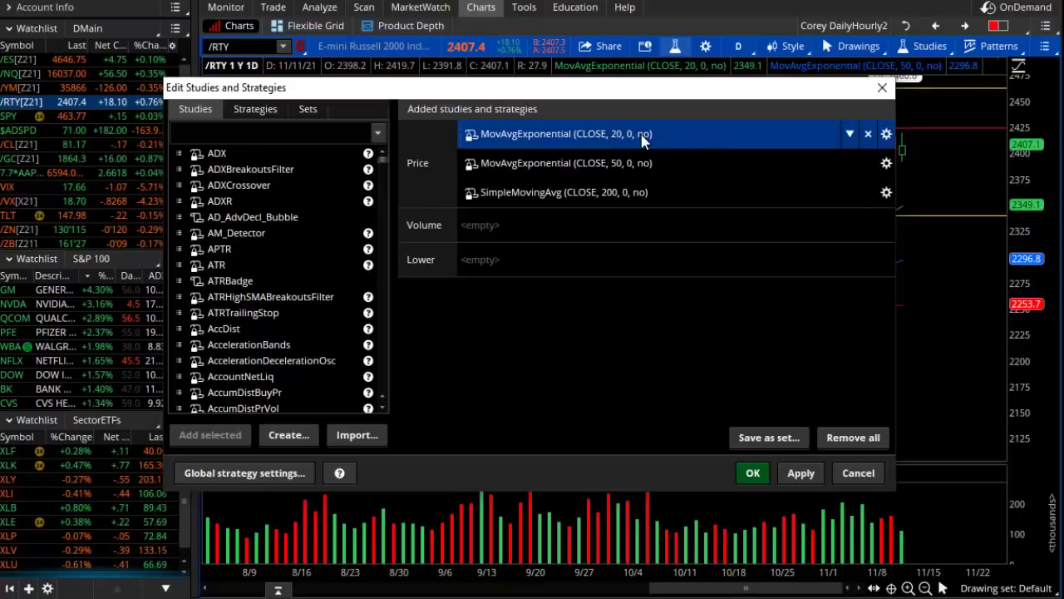
{"action": "left_click", "coordinate": [632, 163]}
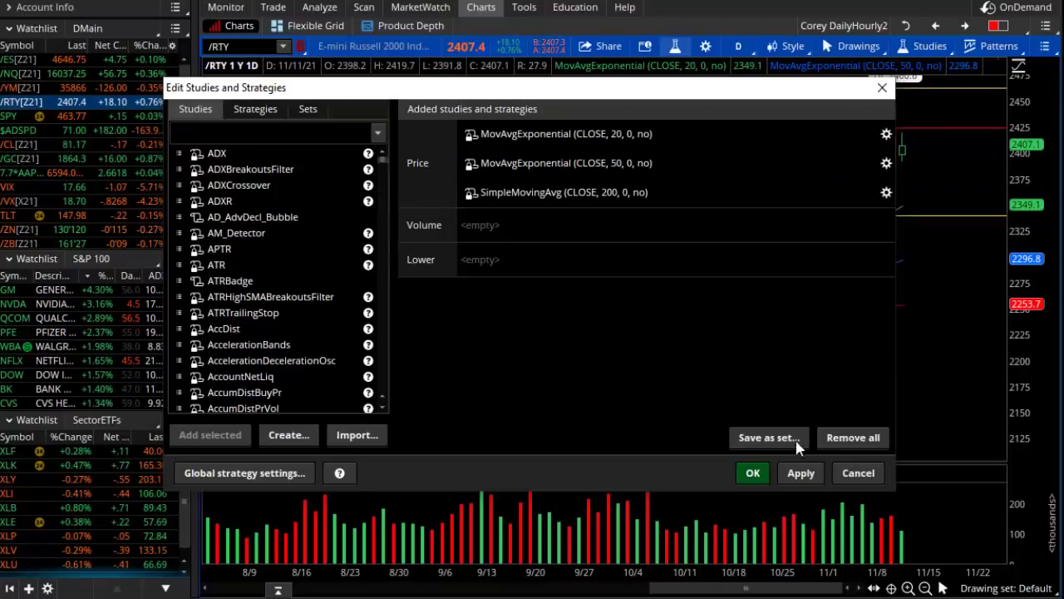
{"action": "left_click", "coordinate": [858, 472]}
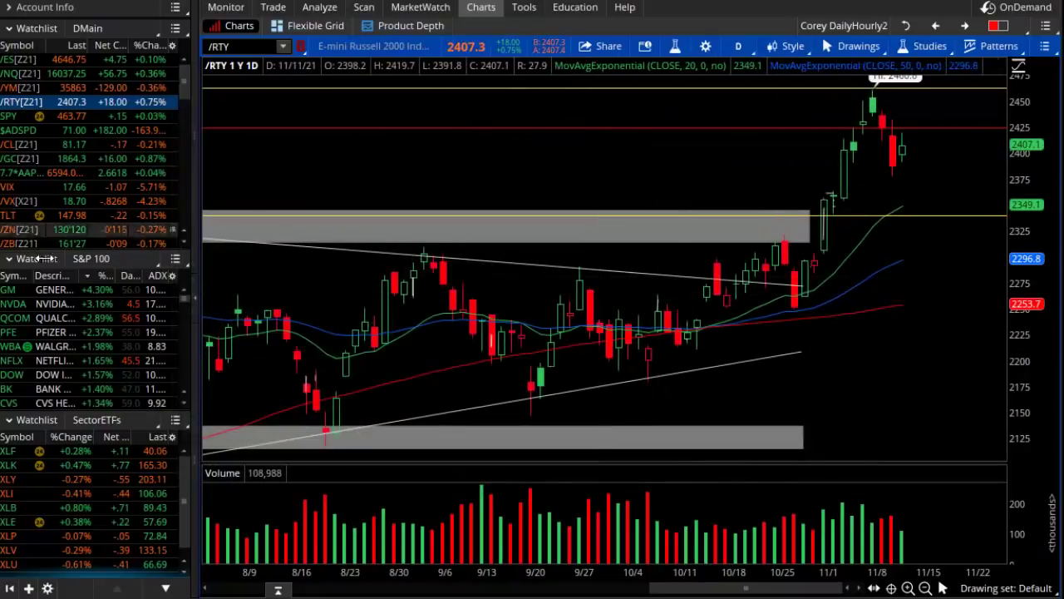
Switch the maximized daily chart to /ES.
{"action": "key", "text": "Up"}
{"action": "key", "text": "Up"}
{"action": "key", "text": "Up"}
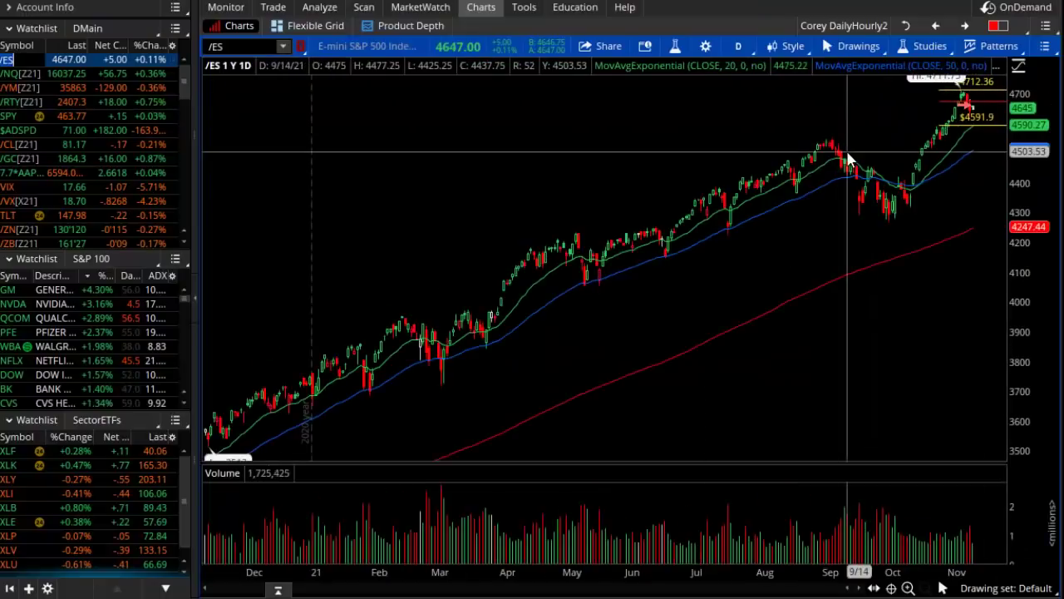
Load SPY into the chart and delete the long rising trendline above the price.
{"action": "left_click", "coordinate": [251, 48]}
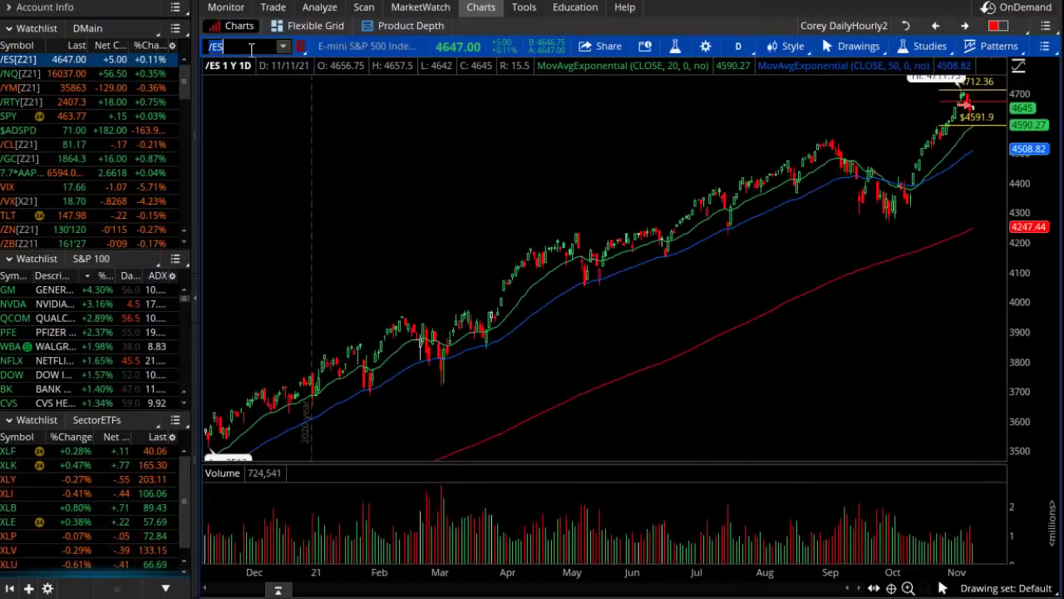
{"action": "key", "text": "Return"}
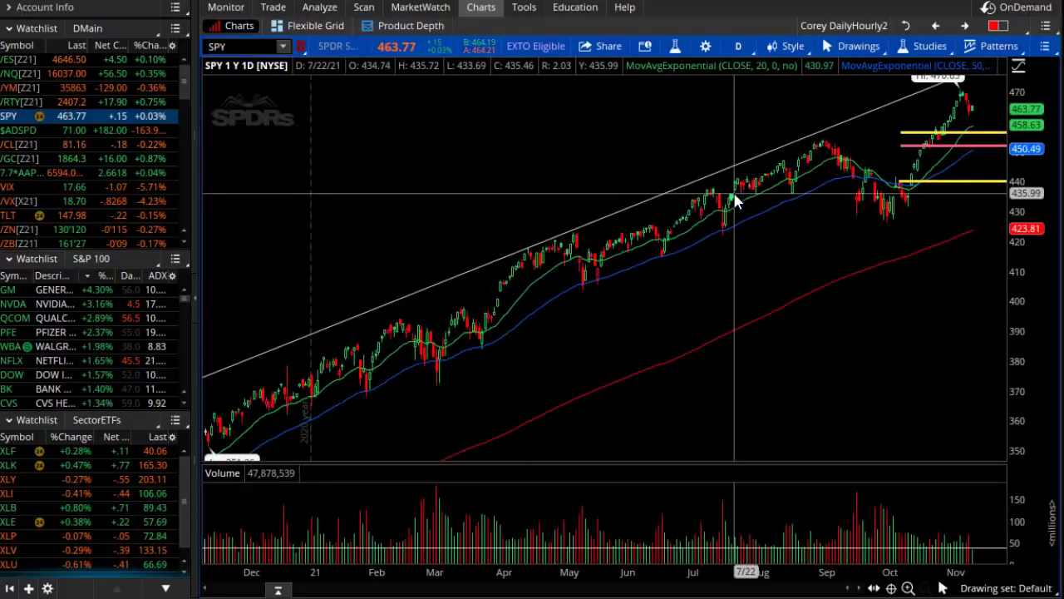
{"action": "key", "text": "Delete"}
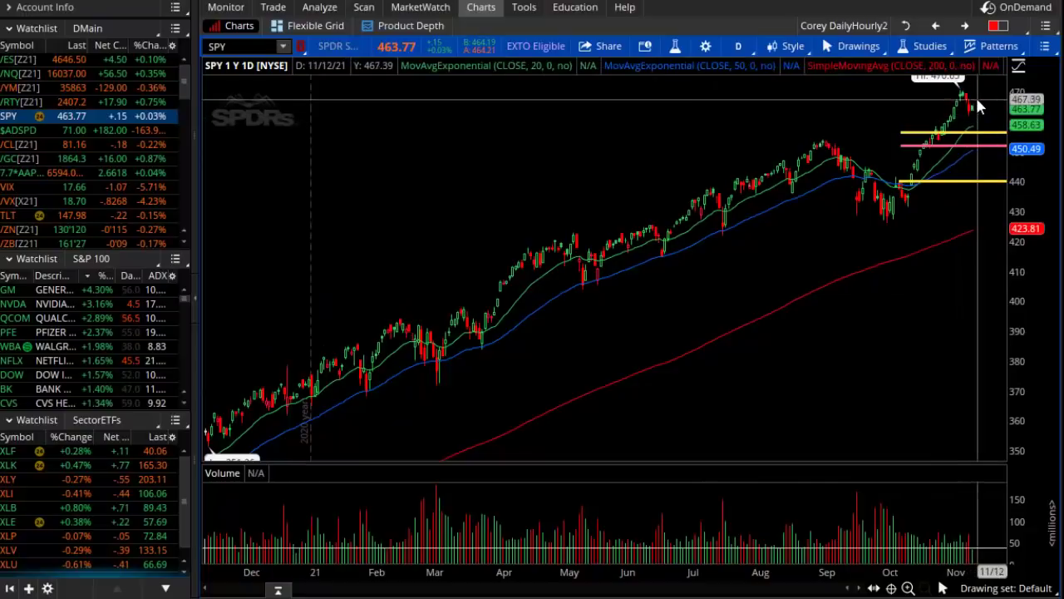
Load QQQ into the chart and mark its pullbacks from May through November, labelling the low near October.
{"action": "left_click", "coordinate": [231, 45]}
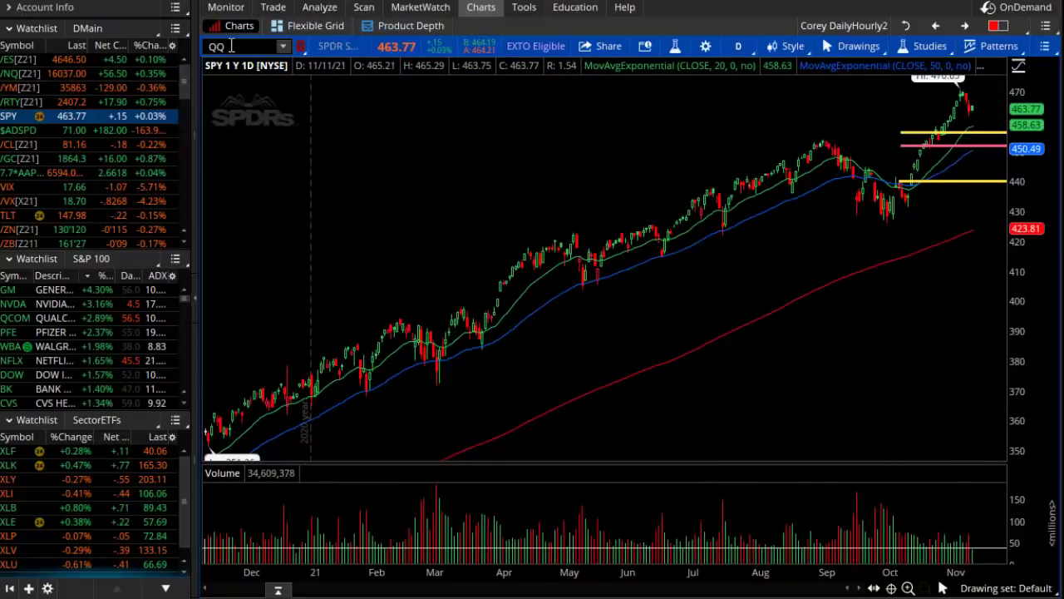
{"action": "key", "text": "Return"}
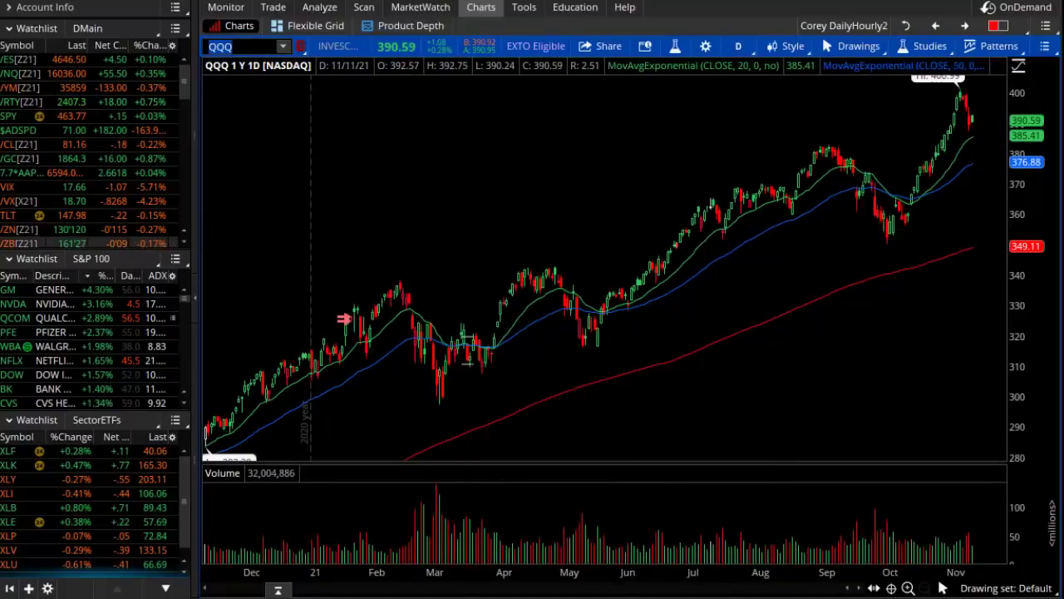
{"action": "mouse_move", "coordinate": [558, 264]}
{"action": "left_mouse_down"}
{"action": "mouse_move", "coordinate": [603, 333]}
{"action": "mouse_move", "coordinate": [574, 337]}
{"action": "left_mouse_up"}
{"action": "left_click_drag", "start_coordinate": [711, 191], "coordinate": [733, 240]}
{"action": "left_click_drag", "start_coordinate": [699, 208], "coordinate": [714, 258]}
{"action": "mouse_move", "coordinate": [767, 173]}
{"action": "left_mouse_down"}
{"action": "mouse_move", "coordinate": [791, 213]}
{"action": "mouse_move", "coordinate": [776, 218]}
{"action": "left_mouse_up"}
{"action": "mouse_move", "coordinate": [838, 141]}
{"action": "left_mouse_down"}
{"action": "mouse_move", "coordinate": [915, 200]}
{"action": "mouse_move", "coordinate": [887, 268]}
{"action": "mouse_move", "coordinate": [894, 250]}
{"action": "mouse_move", "coordinate": [942, 260]}
{"action": "mouse_move", "coordinate": [930, 258]}
{"action": "left_mouse_up"}
{"action": "left_click_drag", "start_coordinate": [933, 236], "coordinate": [932, 264]}
{"action": "left_click_drag", "start_coordinate": [968, 91], "coordinate": [986, 126]}
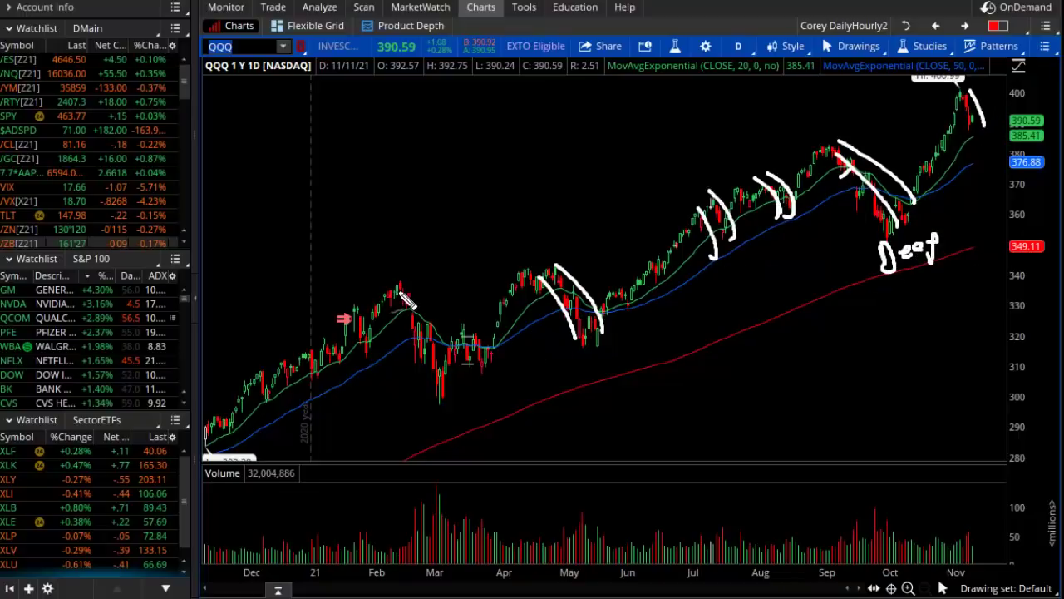
Sketch a rising wave above QQQ's price, ticking its highs and lows, with a dashed ascending trendline beneath it.
{"action": "mouse_move", "coordinate": [318, 297]}
{"action": "left_mouse_down"}
{"action": "mouse_move", "coordinate": [329, 275]}
{"action": "mouse_move", "coordinate": [490, 138]}
{"action": "mouse_move", "coordinate": [629, 69]}
{"action": "left_mouse_up"}
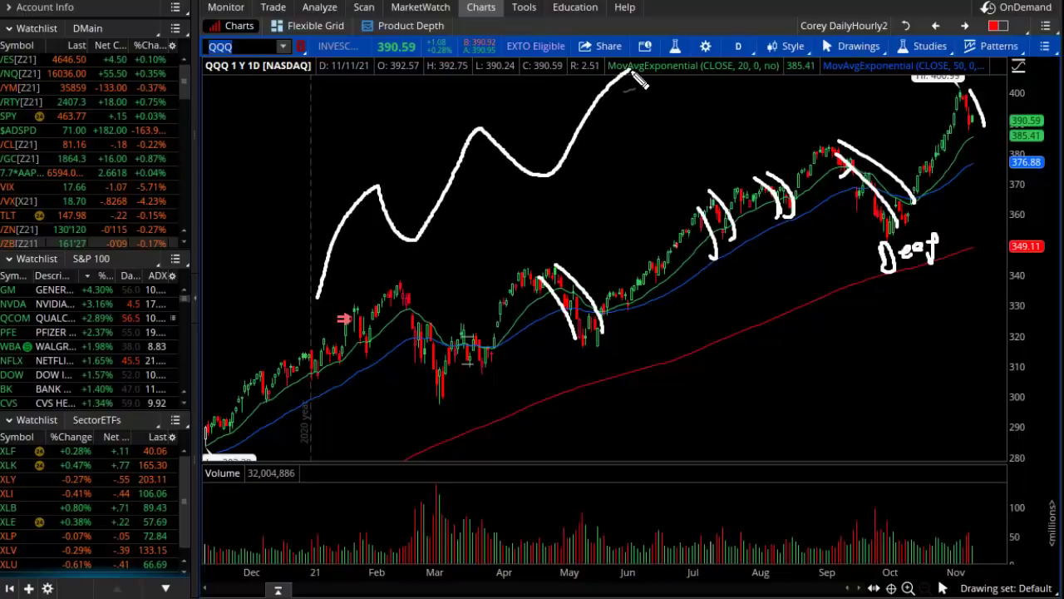
{"action": "left_click_drag", "start_coordinate": [354, 171], "coordinate": [379, 167]}
{"action": "left_click_drag", "start_coordinate": [404, 261], "coordinate": [418, 261]}
{"action": "left_click_drag", "start_coordinate": [464, 113], "coordinate": [499, 110]}
{"action": "left_click_drag", "start_coordinate": [524, 194], "coordinate": [552, 195]}
{"action": "left_click_drag", "start_coordinate": [602, 58], "coordinate": [665, 58]}
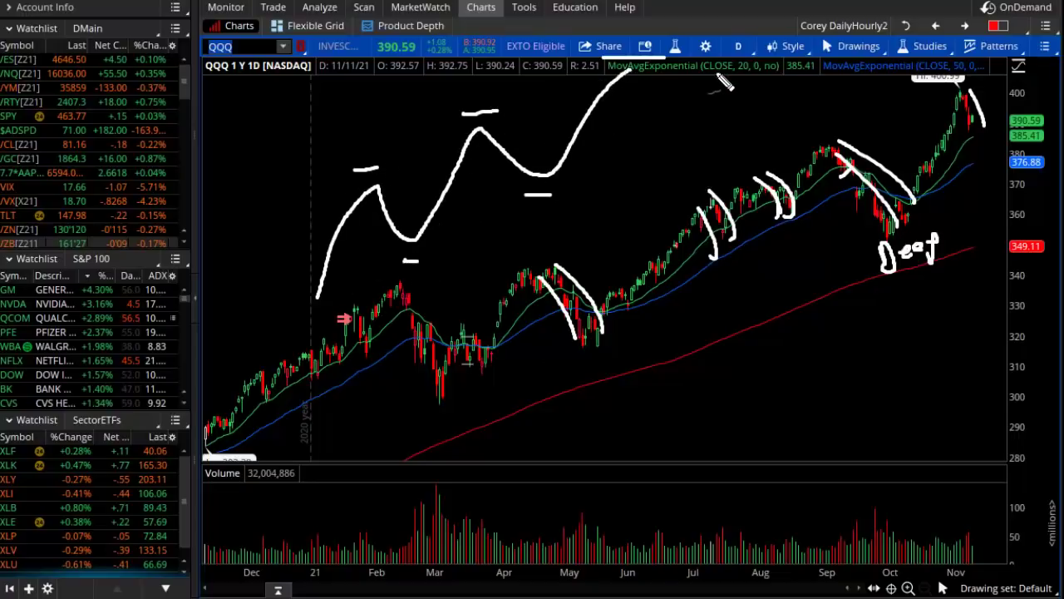
{"action": "left_click_drag", "start_coordinate": [531, 251], "coordinate": [581, 249]}
{"action": "left_click", "coordinate": [353, 285]}
{"action": "left_click_drag", "start_coordinate": [387, 268], "coordinate": [692, 110]}
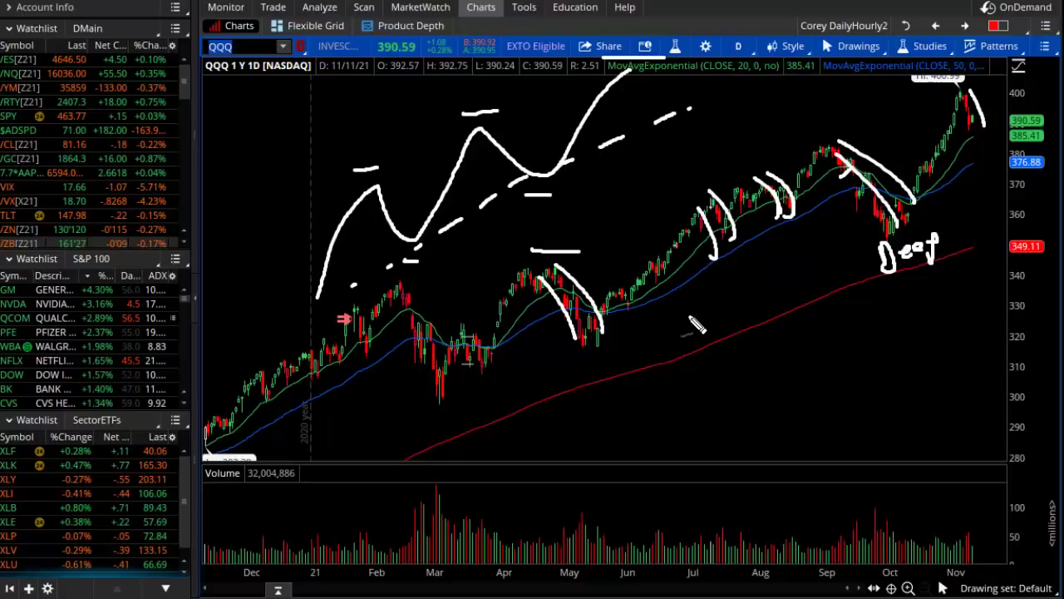
Draw a rising trendline beneath QQQ's lows from March to November and a dashed pullback on the wave, clearing the sketches.
{"action": "mouse_move", "coordinate": [424, 407]}
{"action": "left_mouse_down"}
{"action": "mouse_move", "coordinate": [559, 367]}
{"action": "mouse_move", "coordinate": [990, 182]}
{"action": "left_mouse_up"}
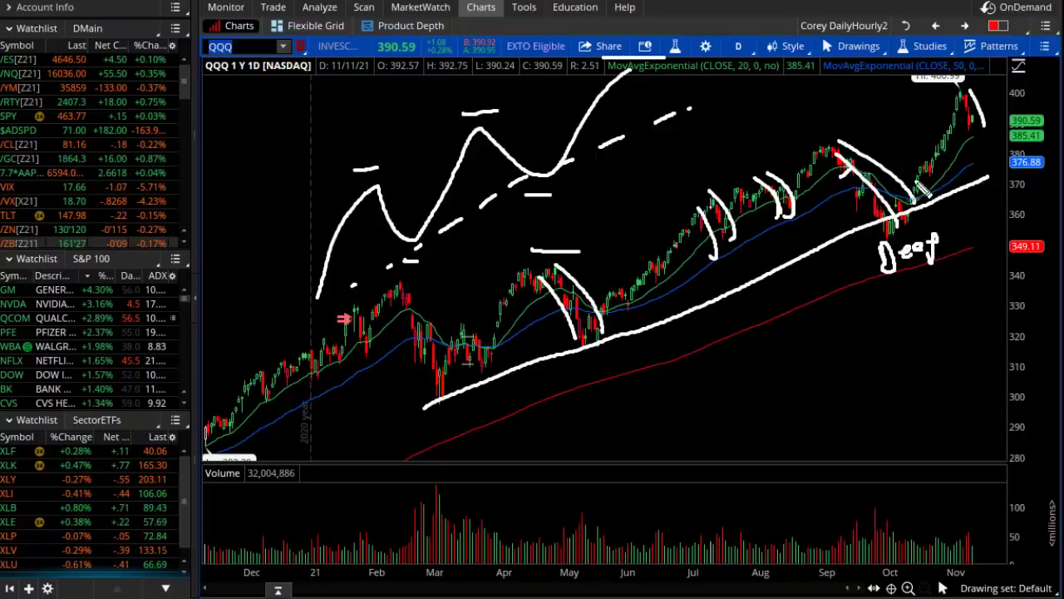
{"action": "mouse_move", "coordinate": [638, 73]}
{"action": "left_mouse_down"}
{"action": "mouse_move", "coordinate": [678, 81]}
{"action": "mouse_move", "coordinate": [675, 110]}
{"action": "mouse_move", "coordinate": [645, 93]}
{"action": "mouse_move", "coordinate": [652, 72]}
{"action": "left_mouse_up"}
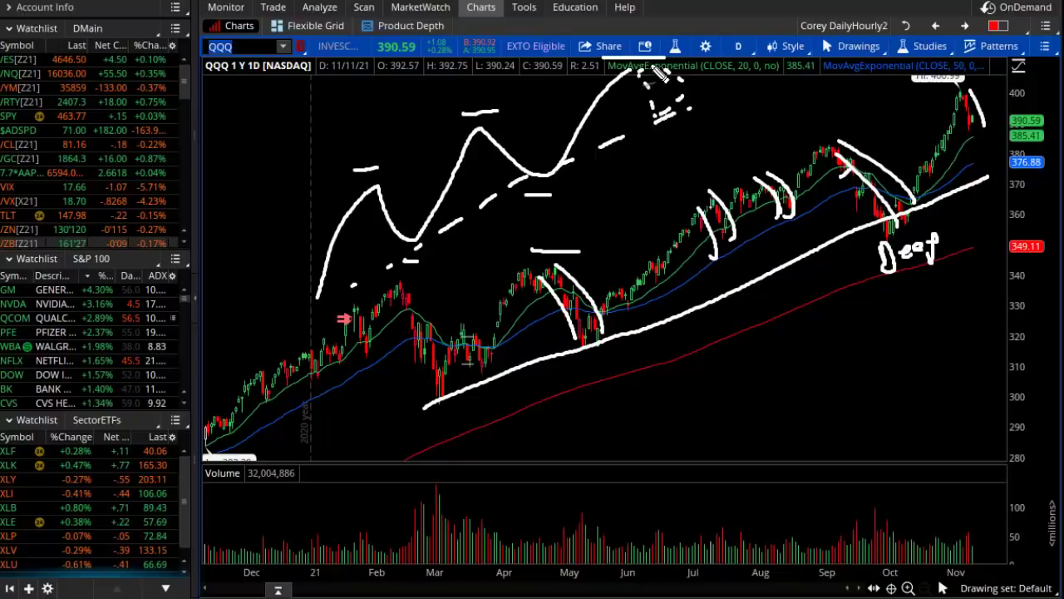
{"action": "key", "text": "Escape"}
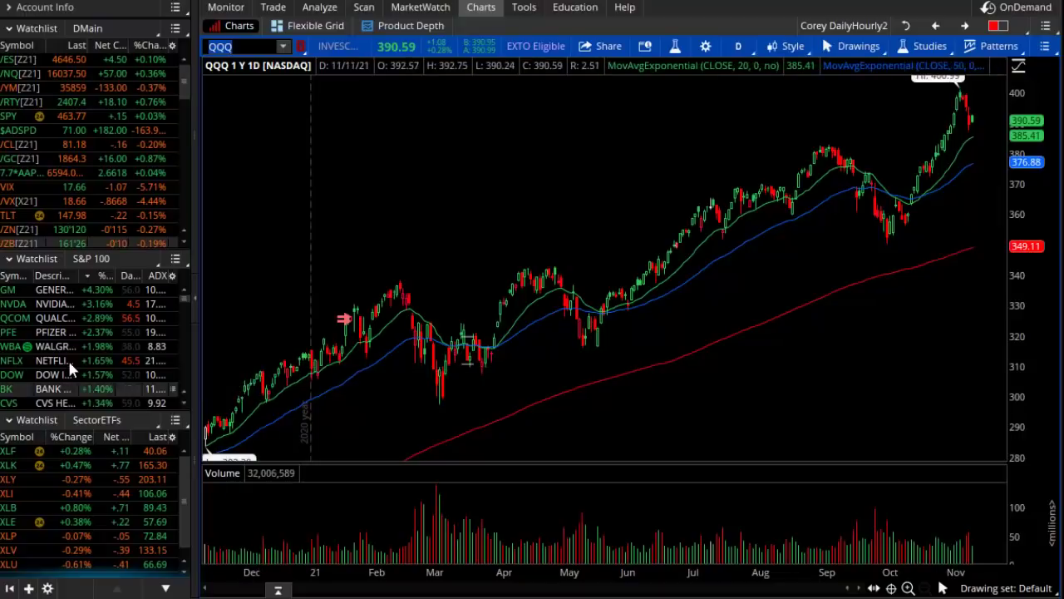
Check the Index Watch visualization and the S&P 500 New Yearly Highs scan.
{"action": "left_click", "coordinate": [434, 9]}
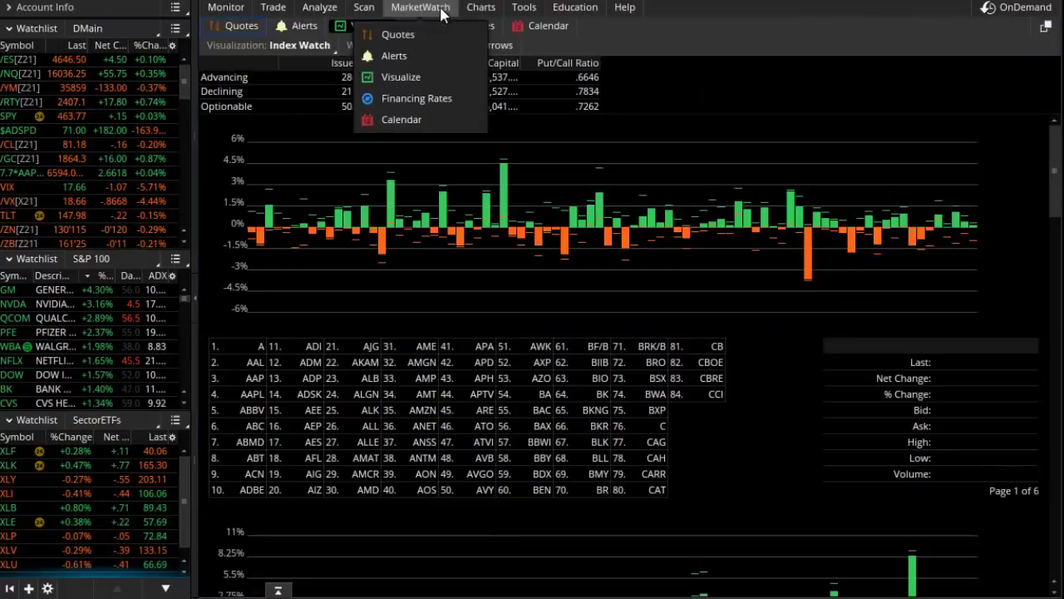
{"action": "left_click", "coordinate": [481, 7]}
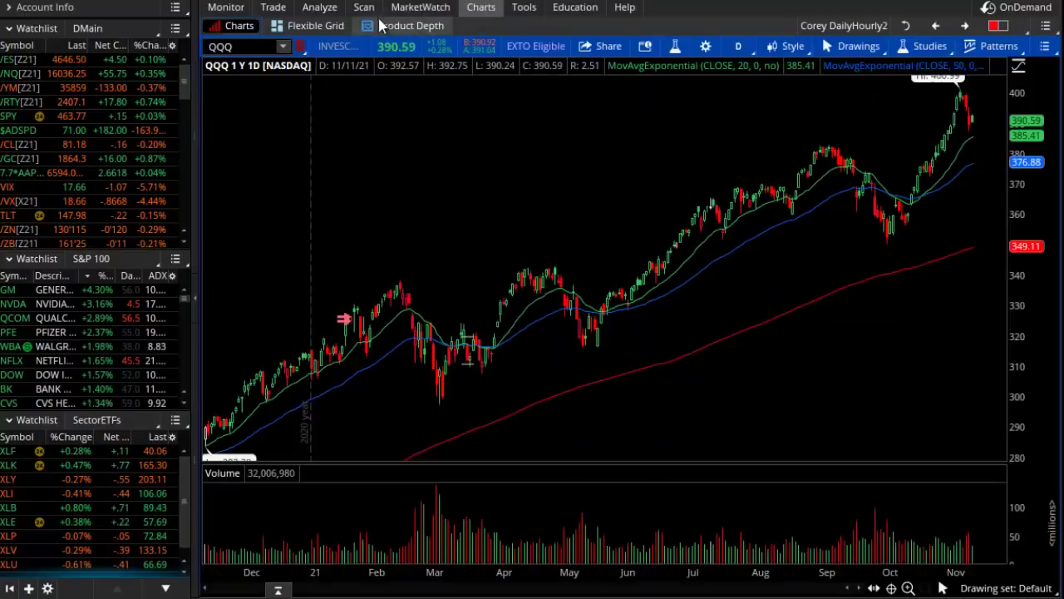
{"action": "left_click", "coordinate": [364, 8]}
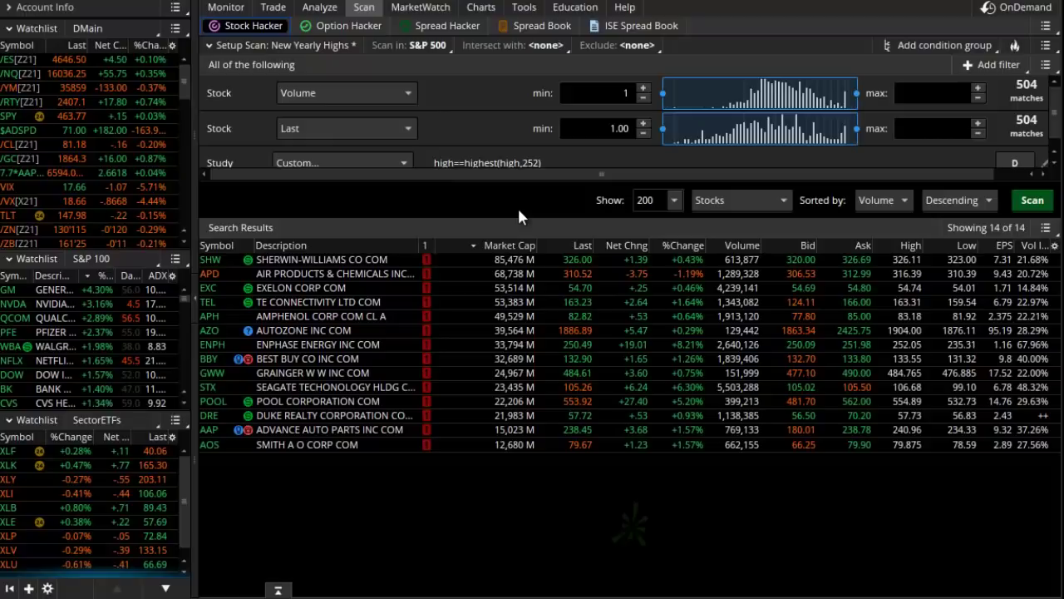
Return to the charts, load MSFT and examine its recent candles from October to November against the moving averages.
{"action": "mouse_move", "coordinate": [490, 6]}
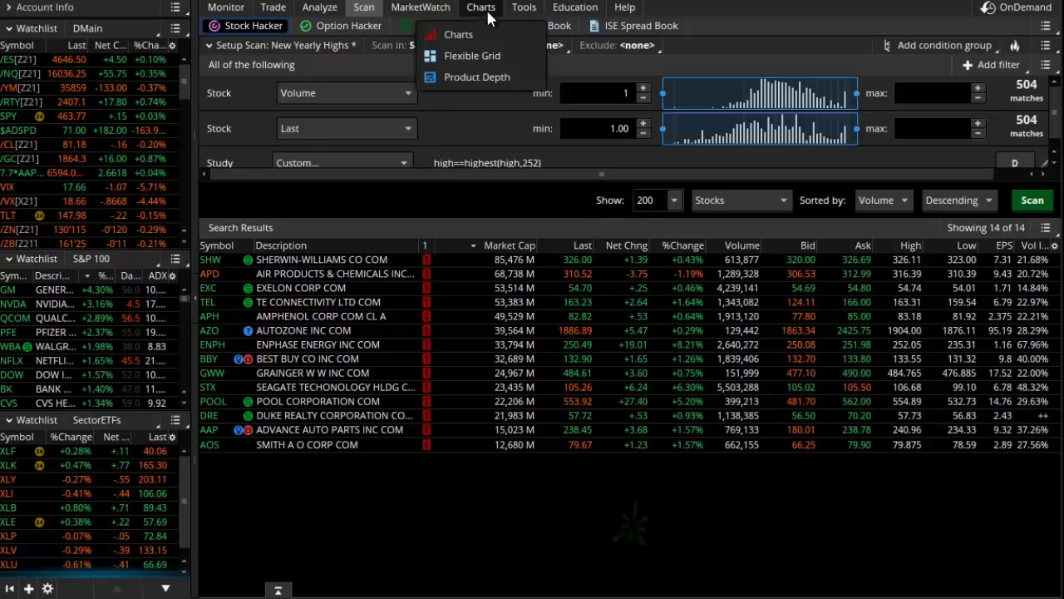
{"action": "left_click", "coordinate": [484, 7]}
{"action": "left_click", "coordinate": [247, 48]}
{"action": "type", "text": "MSFT"}
{"action": "key", "text": "Return"}
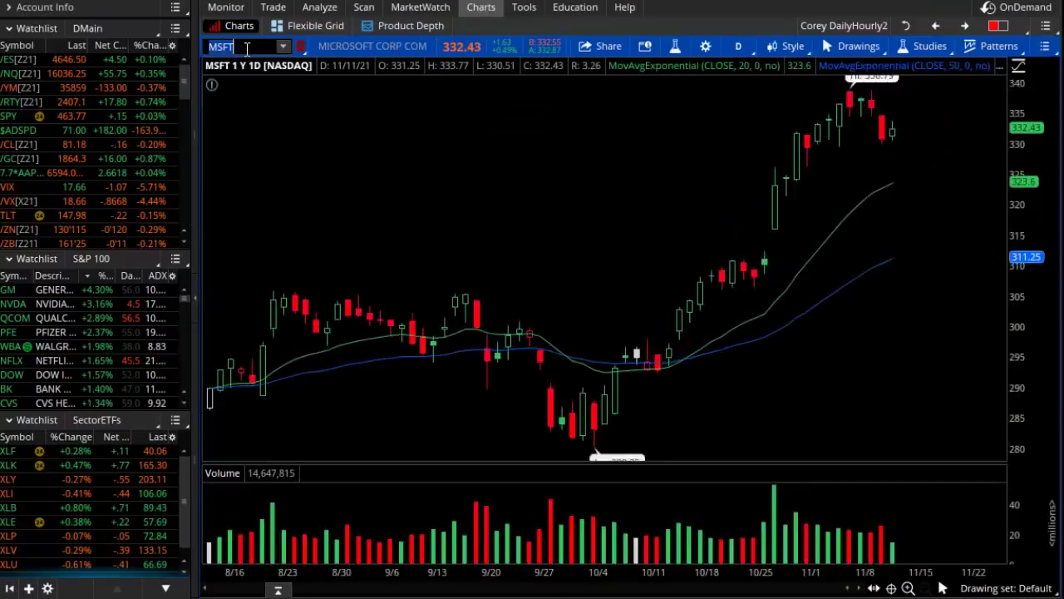
{"action": "left_click", "coordinate": [910, 120]}
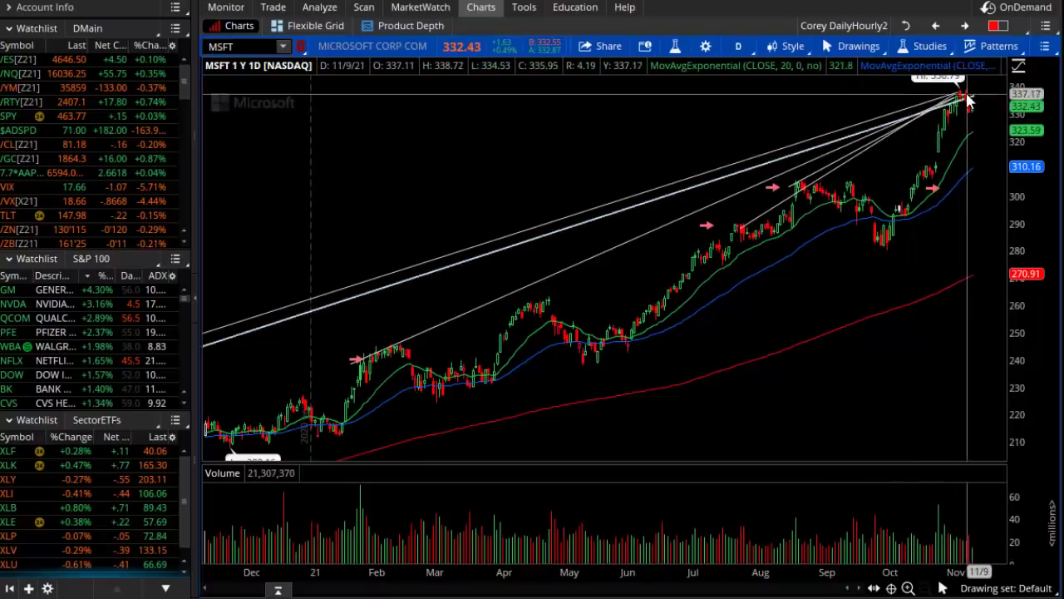
{"action": "scroll", "coordinate": [927, 154], "scroll_direction": "up", "scroll_amount": 5}
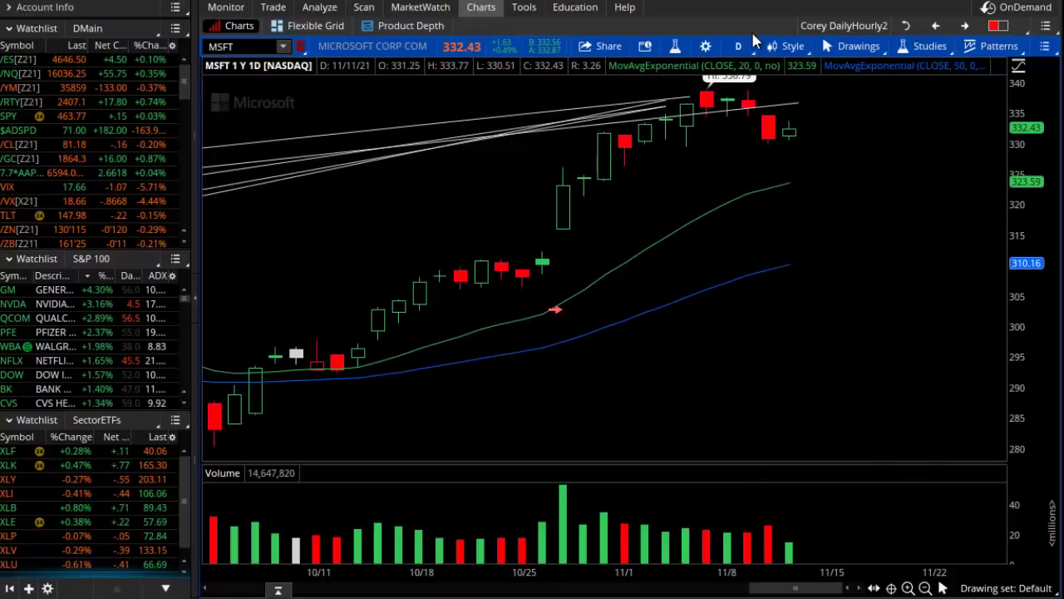
{"action": "scroll", "coordinate": [712, 148], "scroll_direction": "down", "scroll_amount": 5}
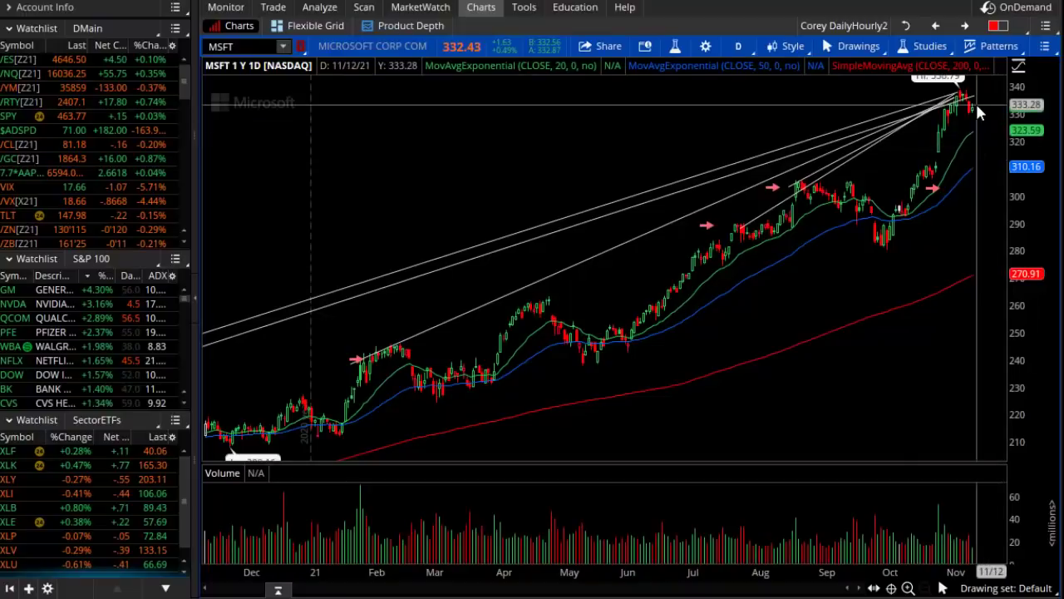
Load AAPL into the chart.
{"action": "left_click", "coordinate": [227, 48]}
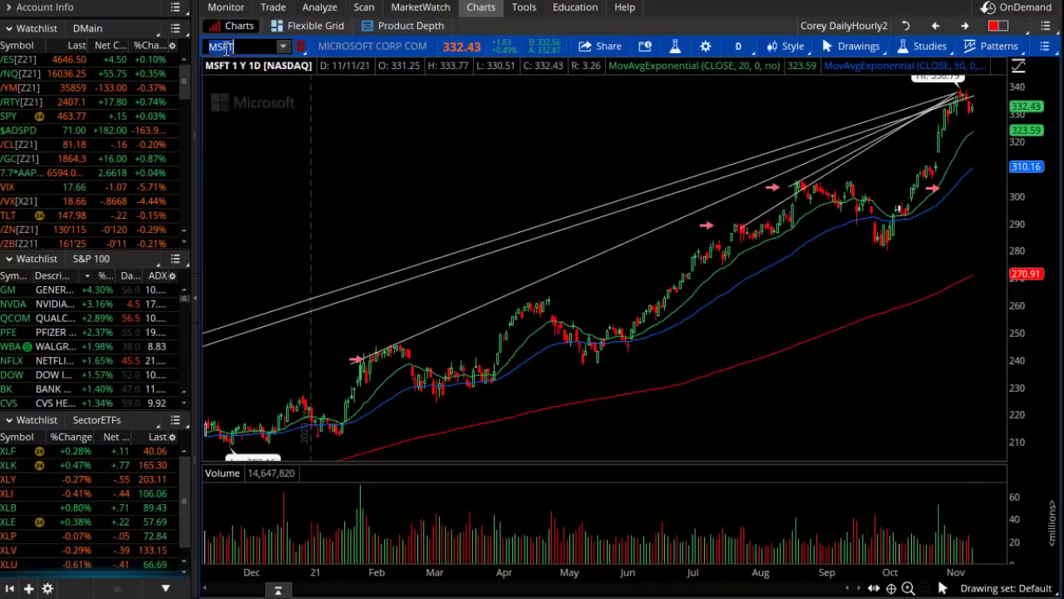
{"action": "type", "text": "AAPL"}
{"action": "key", "text": "Return"}
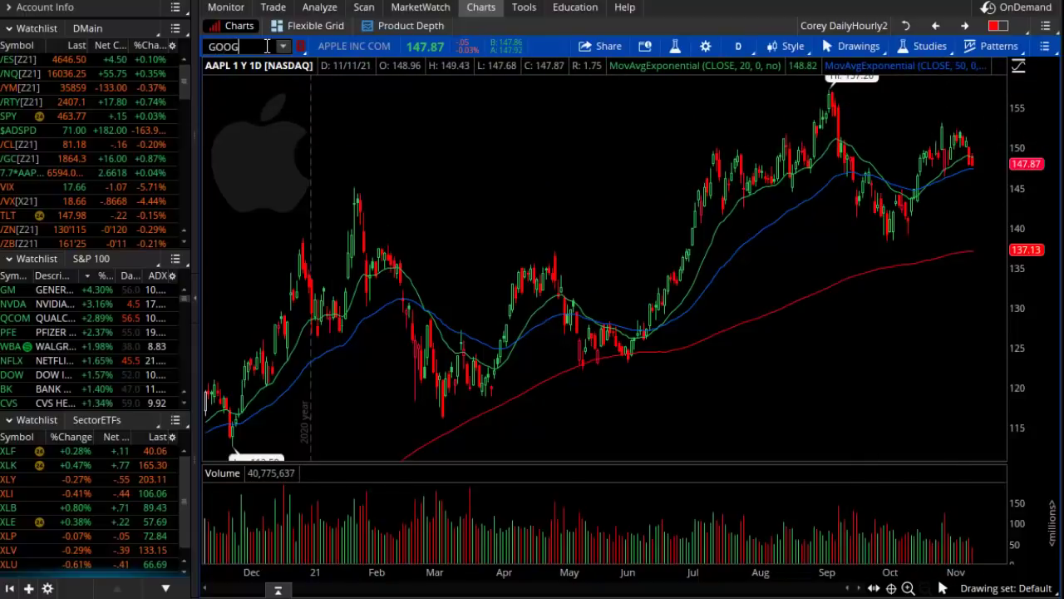
Load GOOGL into the chart and examine its price action from July to November.
{"action": "type", "text": "L"}
{"action": "key", "text": "Return"}
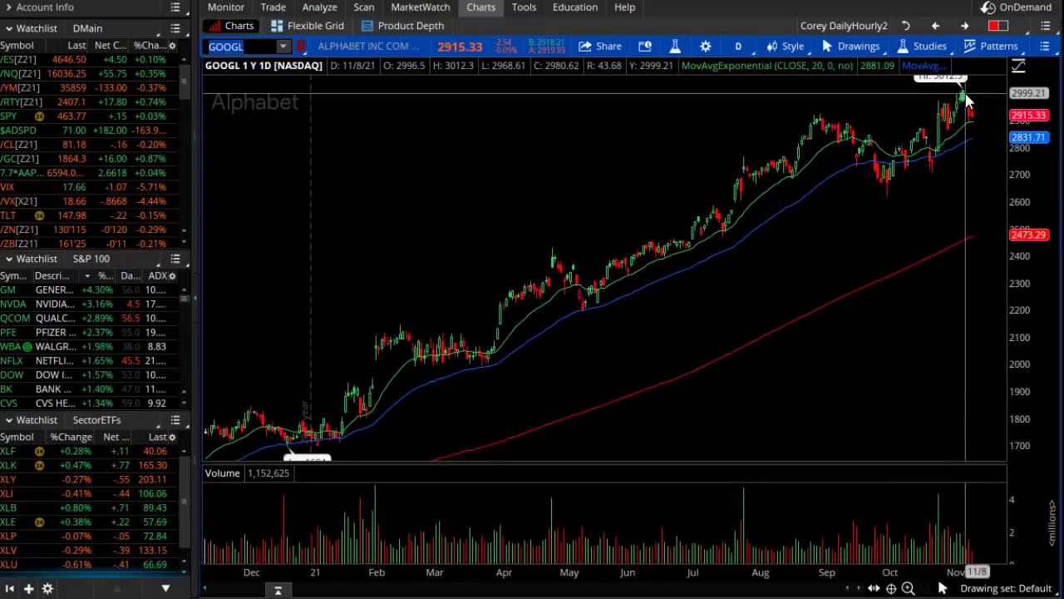
{"action": "left_click_drag", "start_coordinate": [717, 125], "coordinate": [1005, 124]}
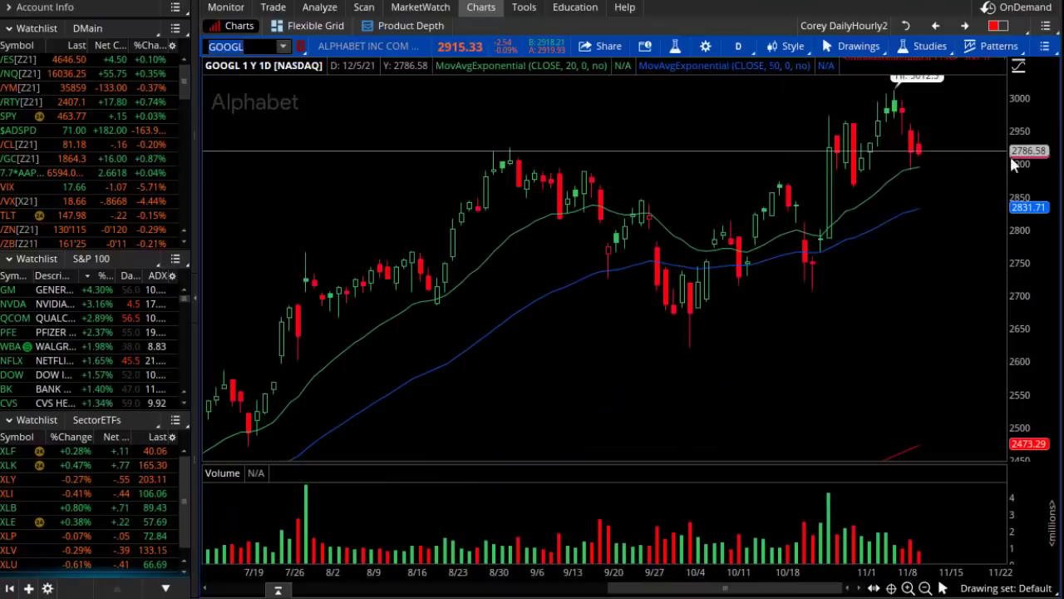
{"action": "left_click", "coordinate": [777, 159]}
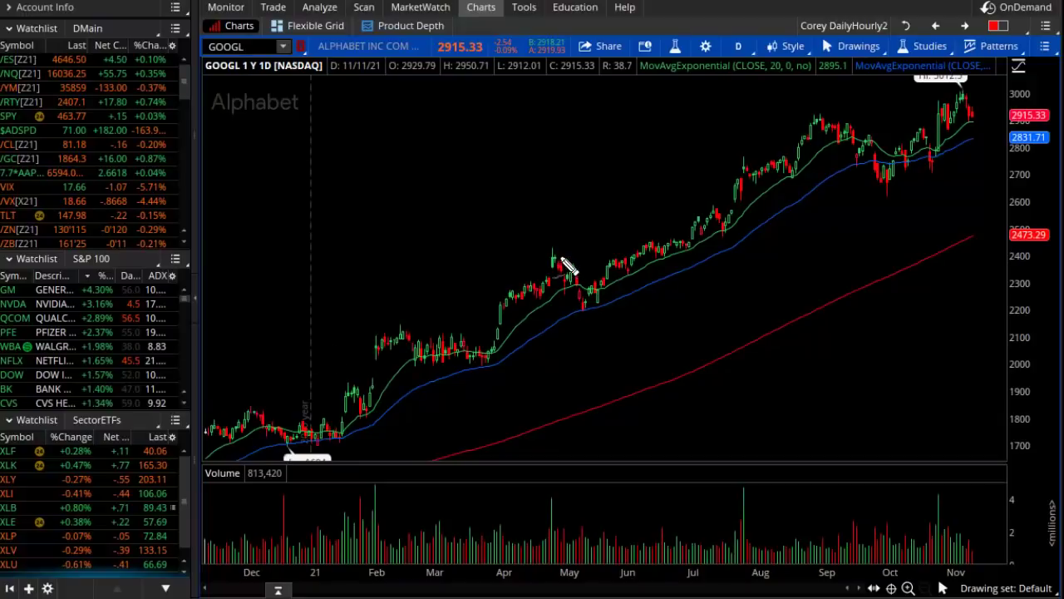
Mark GOOGL's pullbacks in May, September and November with arcs, and draw a horizontal line at the November high.
{"action": "left_click_drag", "start_coordinate": [560, 245], "coordinate": [602, 306]}
{"action": "left_click_drag", "start_coordinate": [551, 266], "coordinate": [585, 320]}
{"action": "left_click_drag", "start_coordinate": [830, 114], "coordinate": [866, 146]}
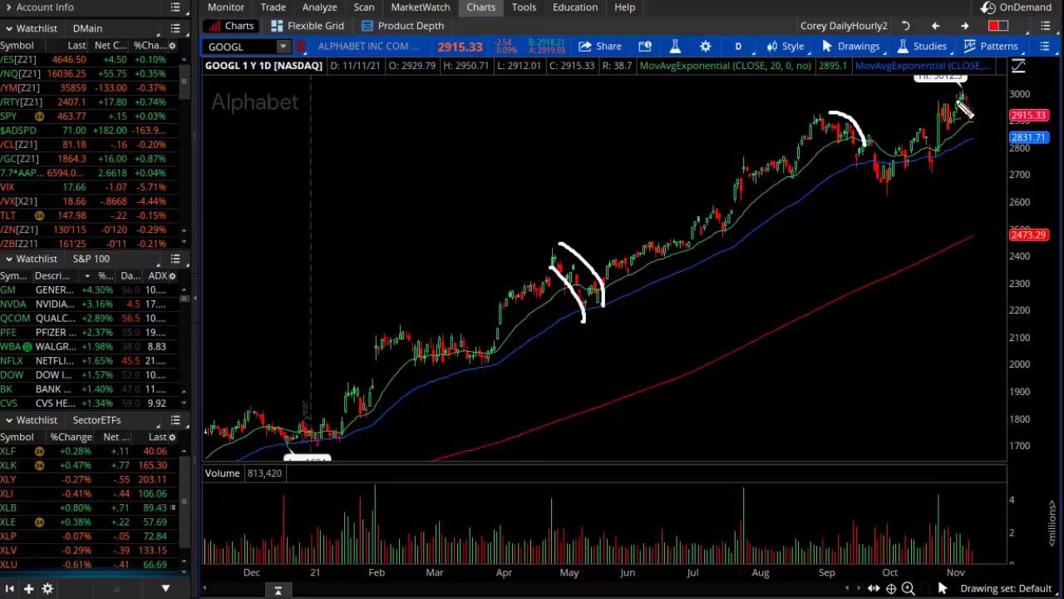
{"action": "mouse_move", "coordinate": [964, 90]}
{"action": "left_mouse_down"}
{"action": "mouse_move", "coordinate": [978, 120]}
{"action": "mouse_move", "coordinate": [958, 121]}
{"action": "left_mouse_up"}
{"action": "left_click_drag", "start_coordinate": [956, 83], "coordinate": [1002, 84]}
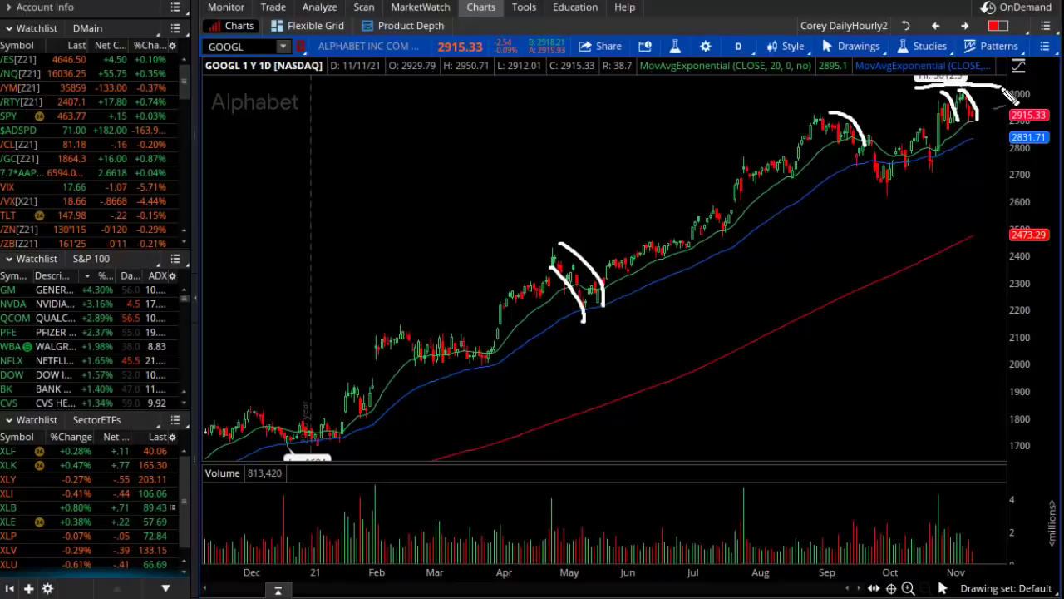
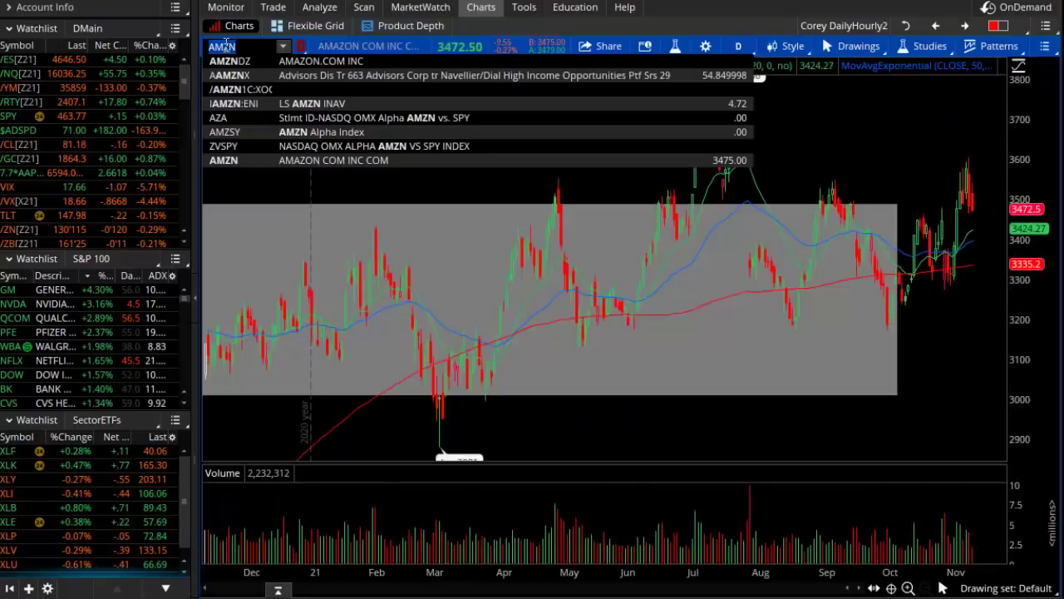
On the AMZN chart, sketch a rising wave of higher highs and higher lows, and clear it.
{"action": "left_click", "coordinate": [839, 172]}
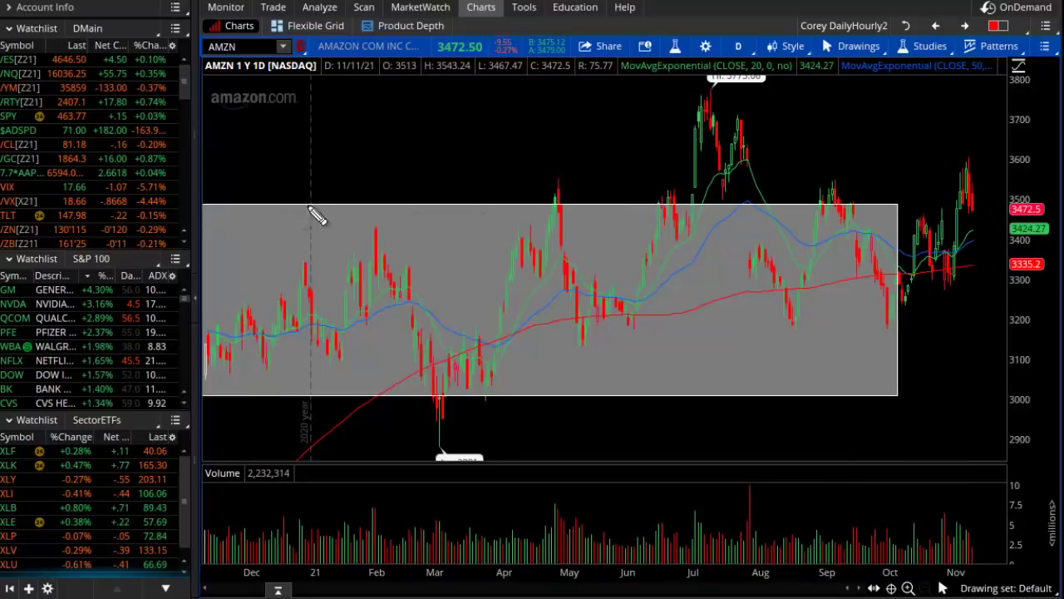
{"action": "mouse_move", "coordinate": [275, 247]}
{"action": "left_mouse_down"}
{"action": "mouse_move", "coordinate": [369, 206]}
{"action": "mouse_move", "coordinate": [622, 20]}
{"action": "left_mouse_up"}
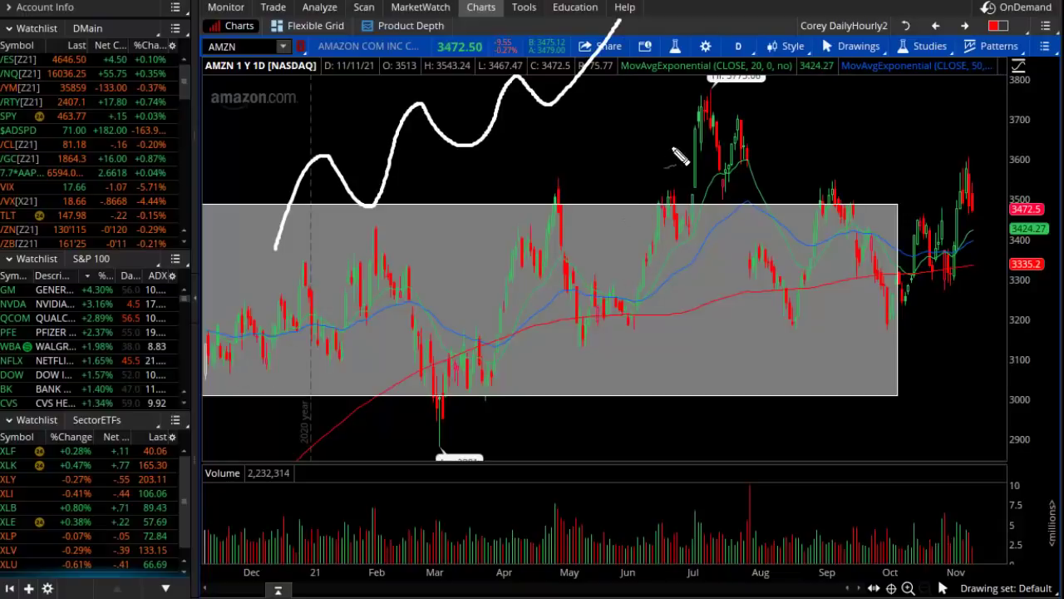
{"action": "key", "text": "Escape"}
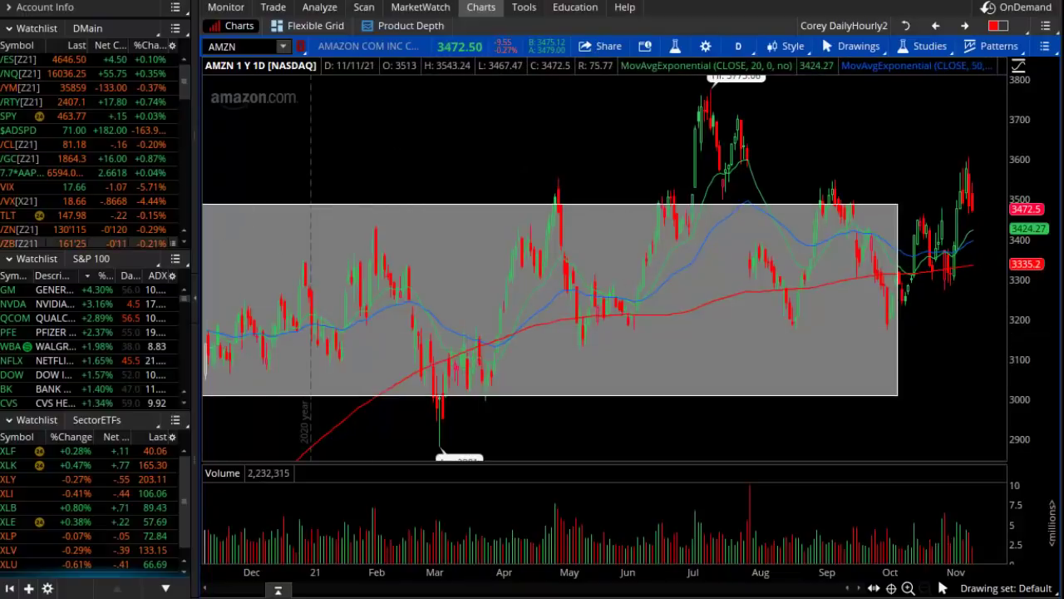
Draw horizontal lines through the upper, lower and middle levels of AMZN's trading range, and circle the peaks at the upper line.
{"action": "mouse_move", "coordinate": [208, 201]}
{"action": "left_mouse_down"}
{"action": "mouse_move", "coordinate": [769, 210]}
{"action": "mouse_move", "coordinate": [969, 192]}
{"action": "left_mouse_up"}
{"action": "left_click_drag", "start_coordinate": [234, 372], "coordinate": [969, 360]}
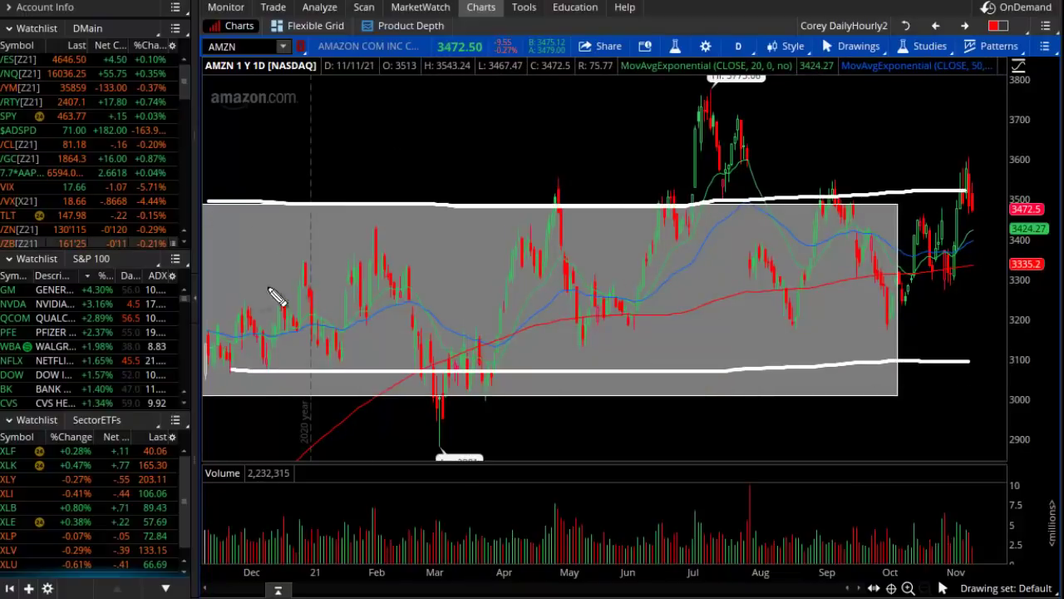
{"action": "left_click_drag", "start_coordinate": [239, 301], "coordinate": [973, 285]}
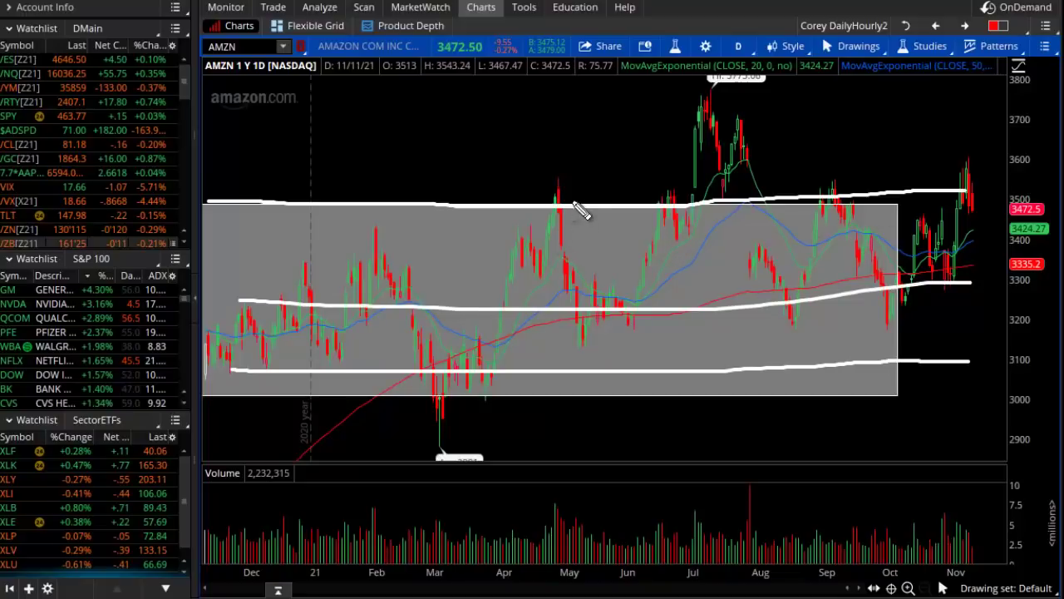
{"action": "left_click_drag", "start_coordinate": [572, 193], "coordinate": [567, 198]}
{"action": "mouse_move", "coordinate": [678, 184]}
{"action": "left_mouse_down"}
{"action": "mouse_move", "coordinate": [653, 196]}
{"action": "mouse_move", "coordinate": [682, 193]}
{"action": "left_mouse_up"}
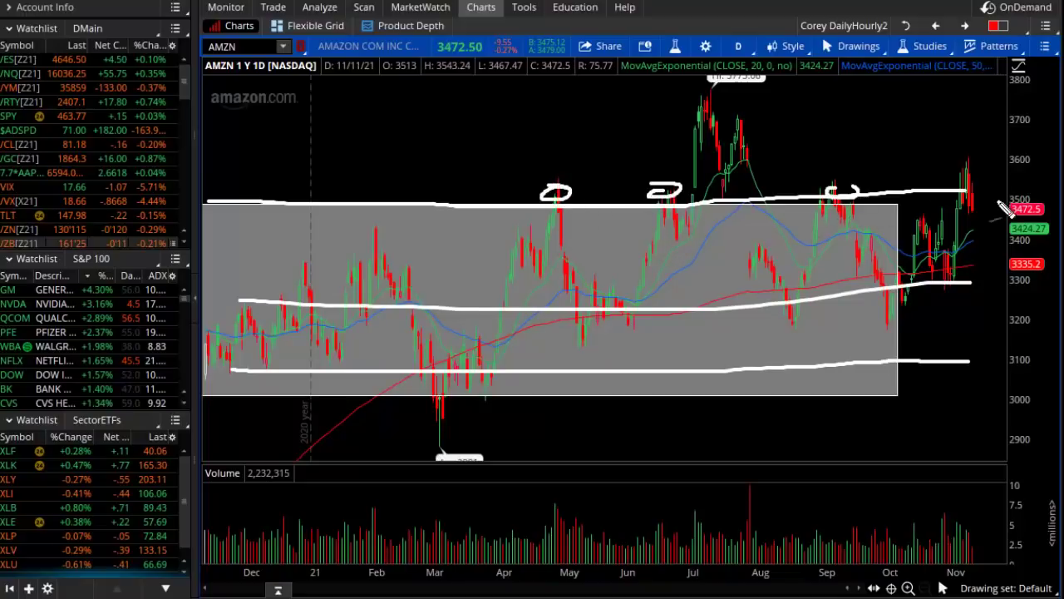
{"action": "left_click_drag", "start_coordinate": [1003, 206], "coordinate": [963, 191]}
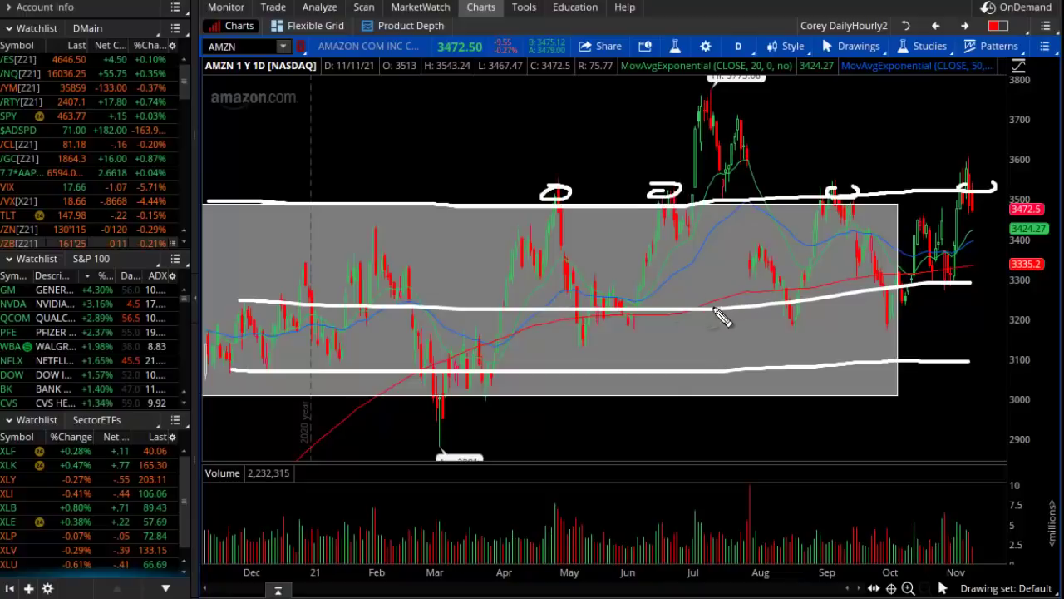
Sketch an M shape near July, outline the March rebound from support, and draw a horizontal line under the May-to-October lows.
{"action": "left_click_drag", "start_coordinate": [715, 316], "coordinate": [761, 333]}
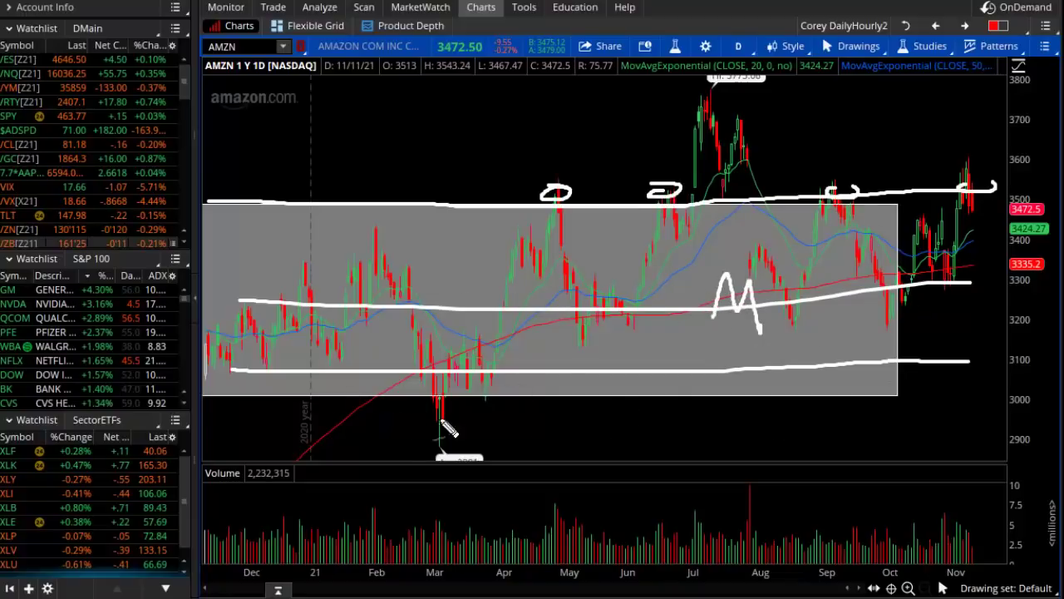
{"action": "mouse_move", "coordinate": [441, 423]}
{"action": "left_mouse_down"}
{"action": "mouse_move", "coordinate": [487, 381]}
{"action": "mouse_move", "coordinate": [496, 385]}
{"action": "mouse_move", "coordinate": [512, 301]}
{"action": "mouse_move", "coordinate": [489, 381]}
{"action": "left_mouse_up"}
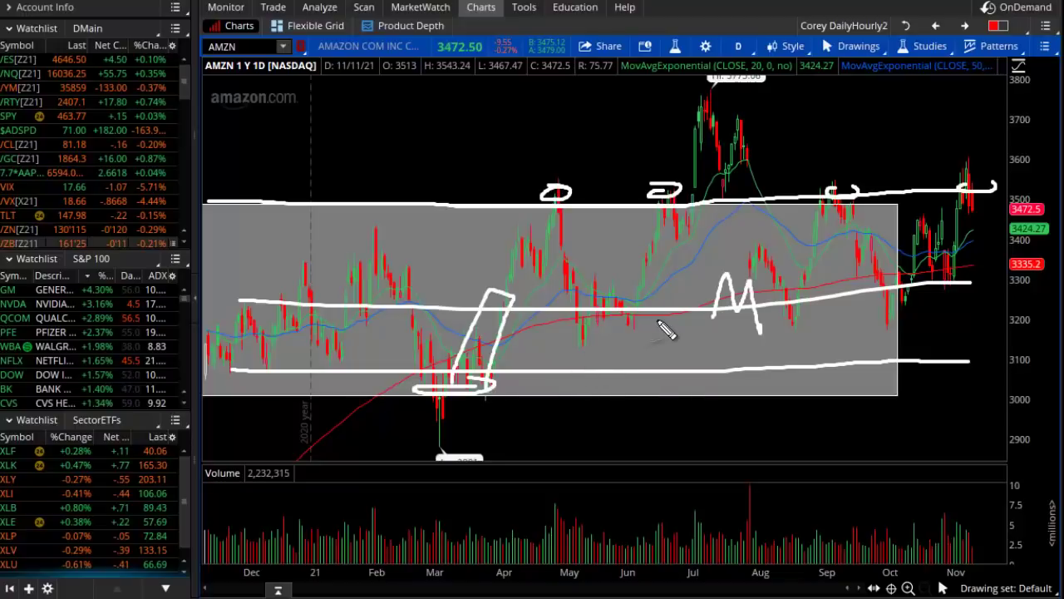
{"action": "left_click_drag", "start_coordinate": [534, 325], "coordinate": [968, 330]}
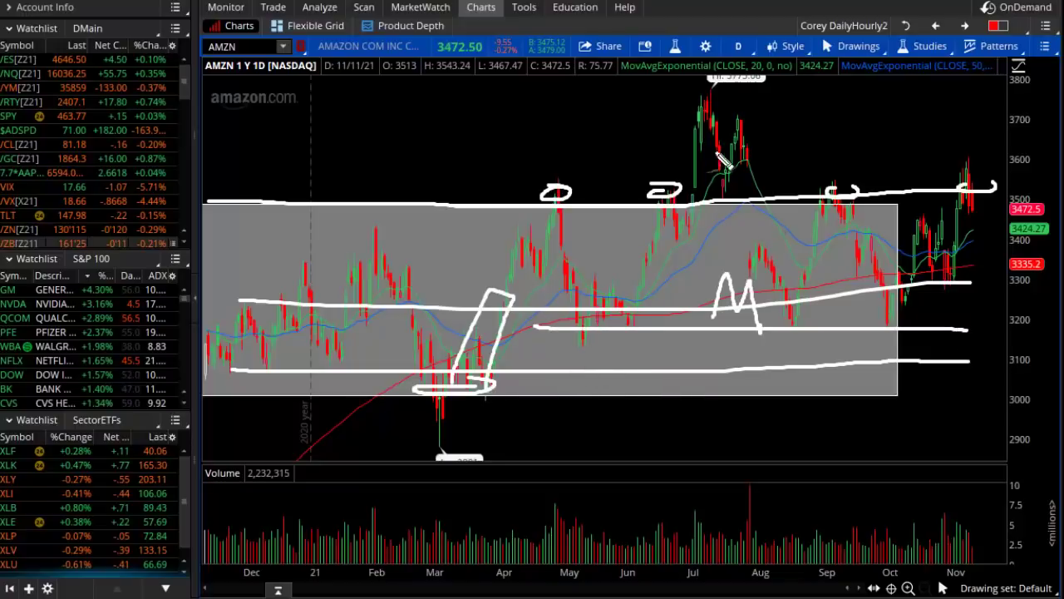
Underline AMZN's resistance touches, outline the November peak and a projected drop toward the range middle, and clear the sketches.
{"action": "left_click_drag", "start_coordinate": [560, 194], "coordinate": [669, 191]}
{"action": "left_click_drag", "start_coordinate": [796, 191], "coordinate": [832, 190]}
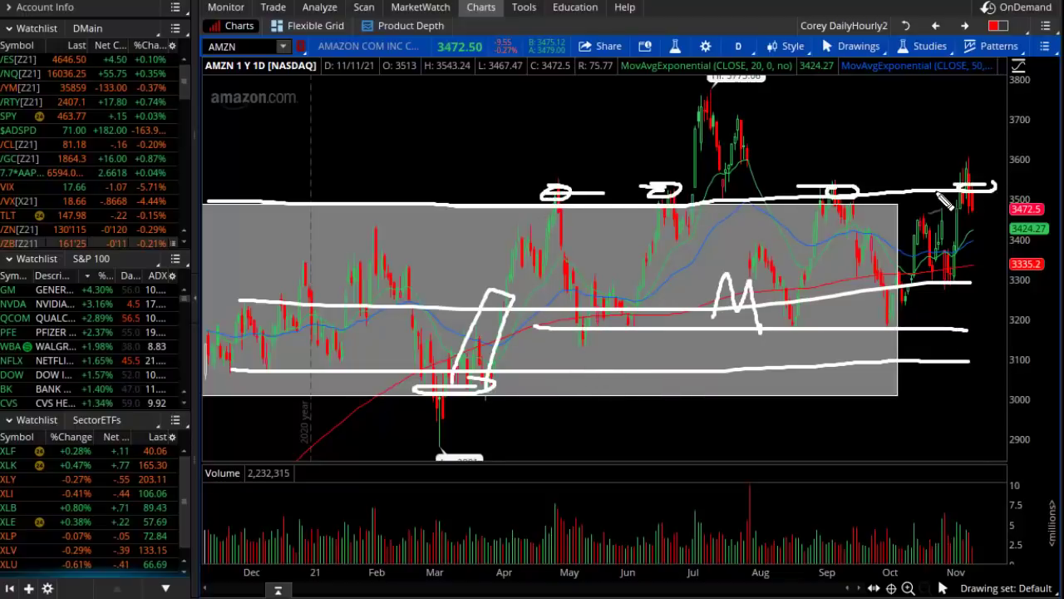
{"action": "mouse_move", "coordinate": [945, 190]}
{"action": "left_mouse_down"}
{"action": "mouse_move", "coordinate": [982, 188]}
{"action": "mouse_move", "coordinate": [999, 250]}
{"action": "mouse_move", "coordinate": [981, 241]}
{"action": "mouse_move", "coordinate": [966, 204]}
{"action": "left_mouse_up"}
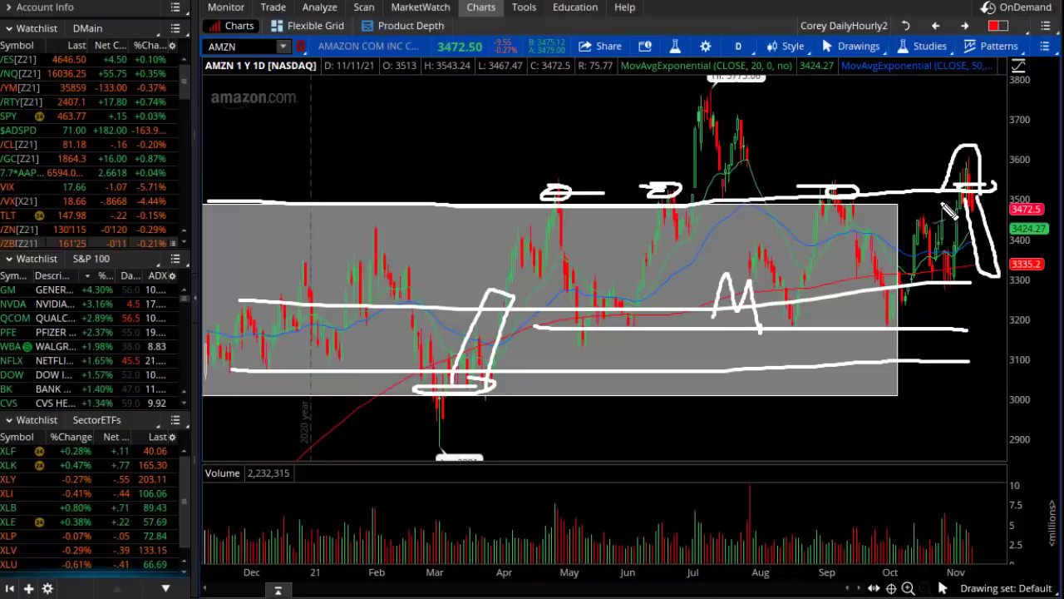
{"action": "key", "text": "Escape"}
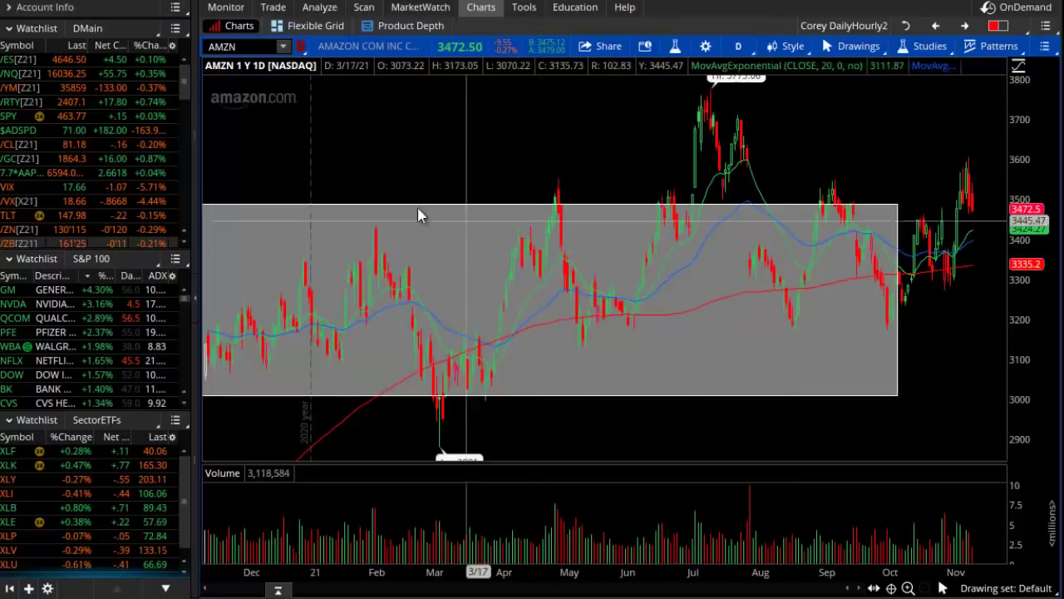
Load the IWM chart and draw horizontal lines through its 2021 range at about 234, 214 and 223.
{"action": "left_click", "coordinate": [249, 47]}
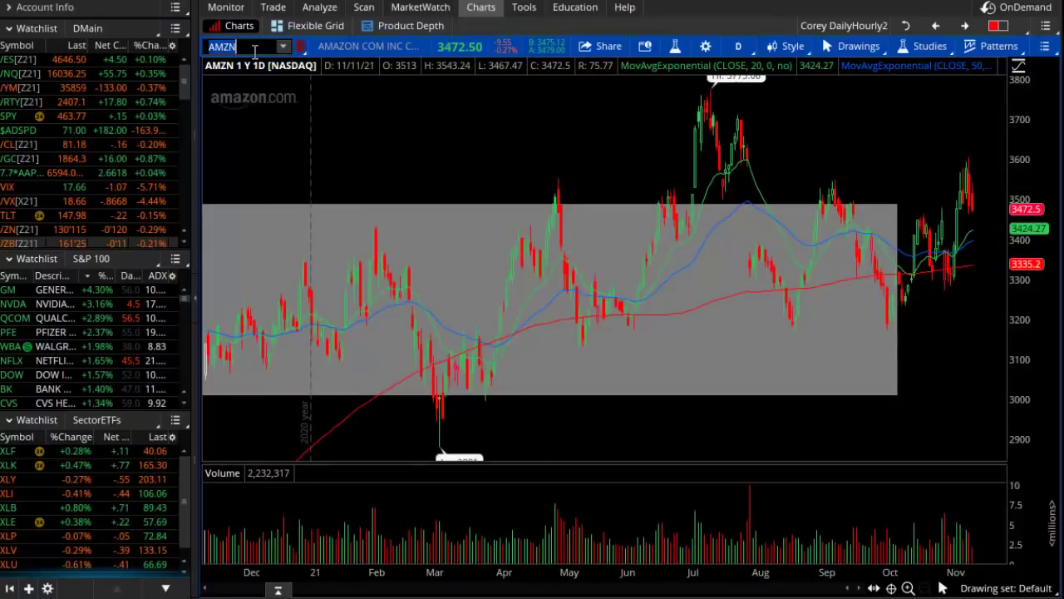
{"action": "type", "text": "IWM"}
{"action": "key", "text": "Return"}
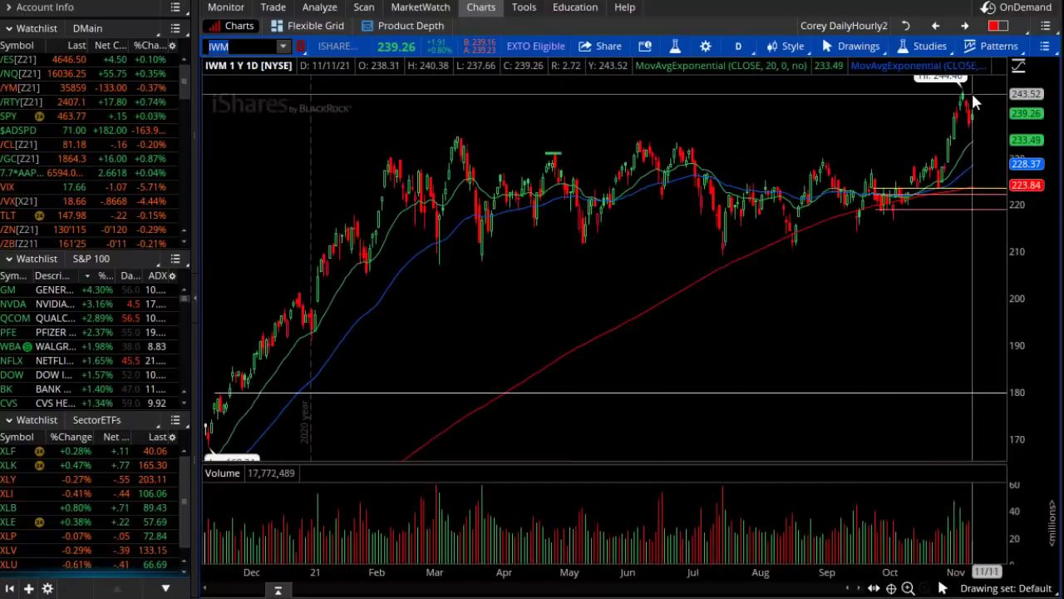
{"action": "left_click_drag", "start_coordinate": [393, 200], "coordinate": [990, 274]}
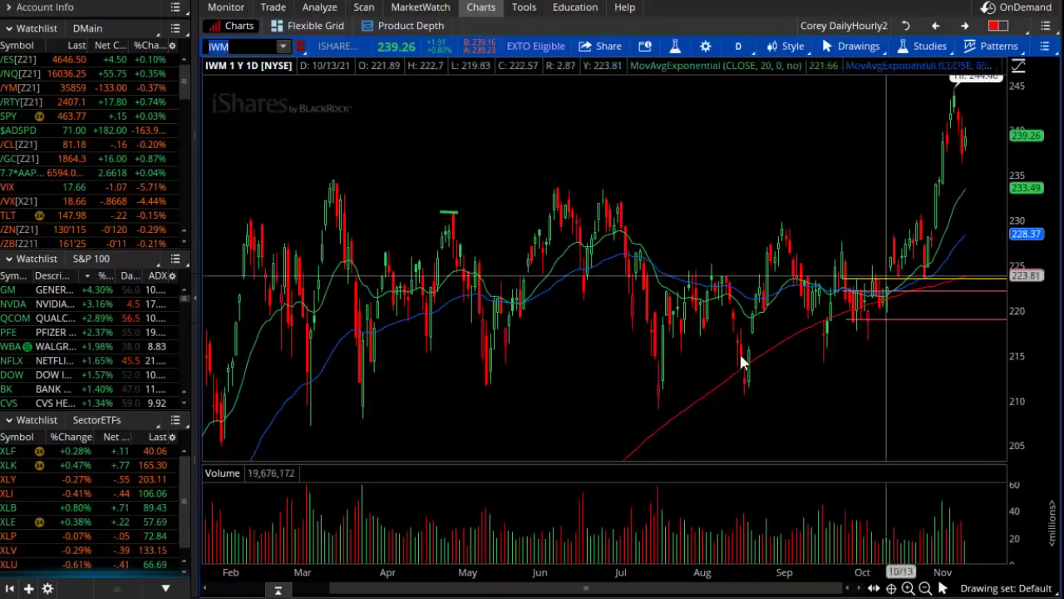
{"action": "left_click_drag", "start_coordinate": [268, 180], "coordinate": [978, 185]}
{"action": "left_click_drag", "start_coordinate": [284, 364], "coordinate": [1010, 365]}
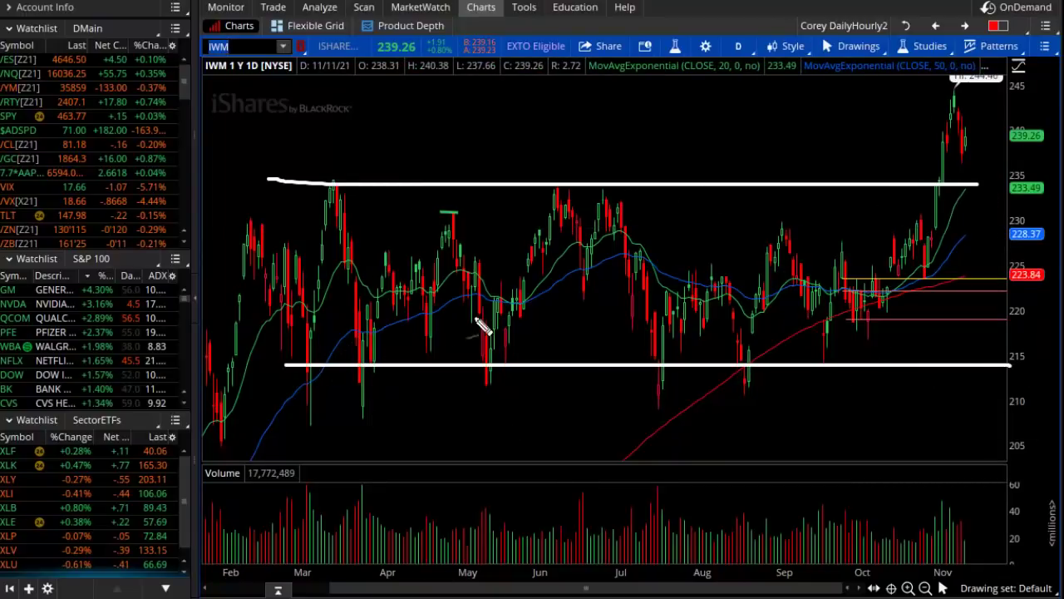
{"action": "left_click_drag", "start_coordinate": [283, 283], "coordinate": [998, 284]}
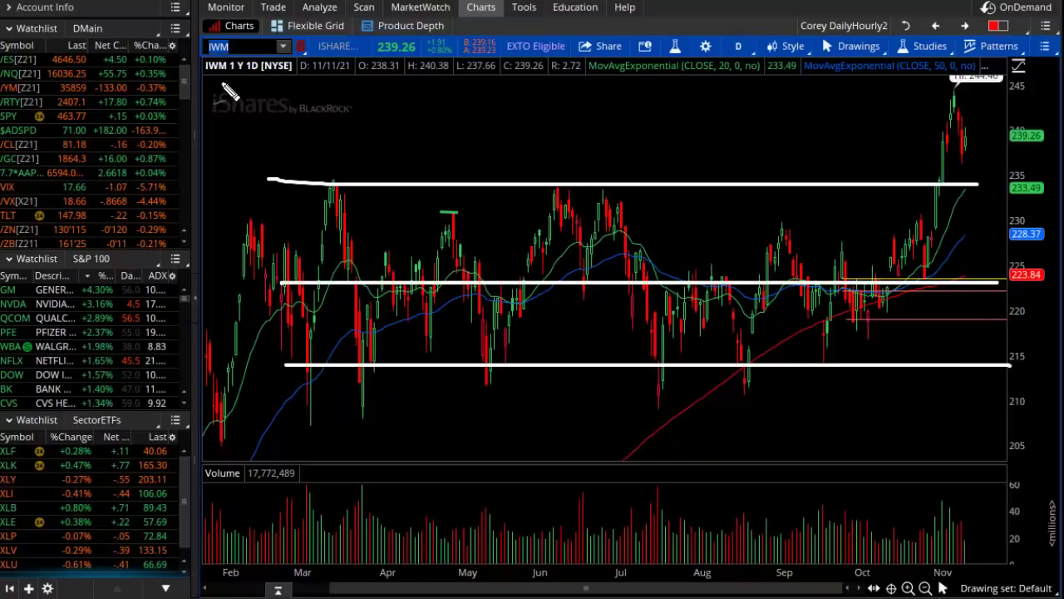
Write /RTY on the IWM chart, label the range levels 235, 215 and 225, outline the November pullback, and clear the sketches.
{"action": "left_click_drag", "start_coordinate": [184, 74], "coordinate": [282, 84]}
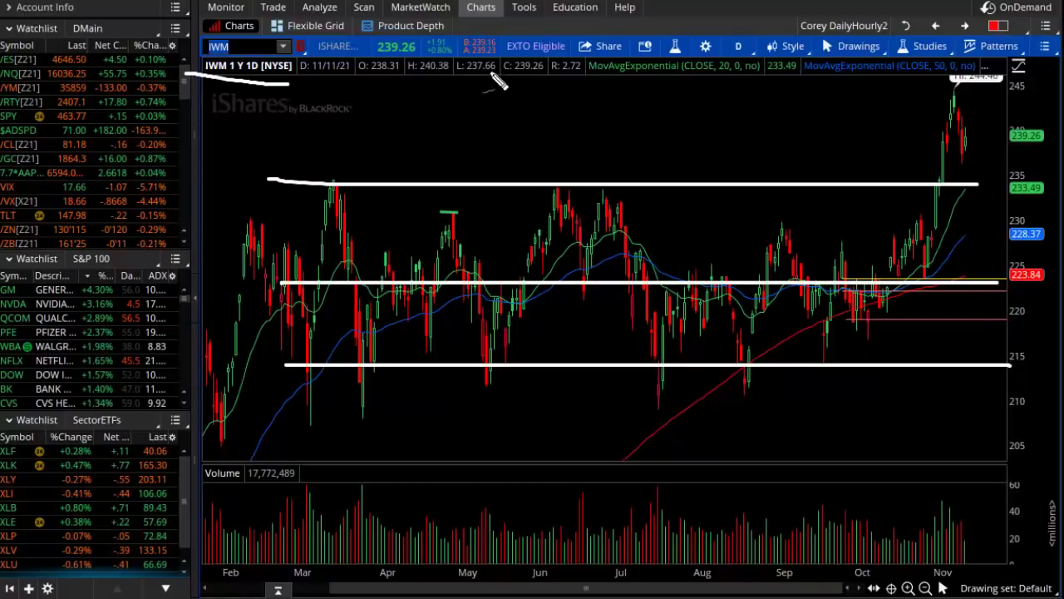
{"action": "mouse_move", "coordinate": [492, 73]}
{"action": "left_mouse_down"}
{"action": "mouse_move", "coordinate": [582, 83]}
{"action": "mouse_move", "coordinate": [596, 113]}
{"action": "mouse_move", "coordinate": [574, 111]}
{"action": "left_mouse_up"}
{"action": "mouse_move", "coordinate": [986, 168]}
{"action": "left_mouse_down"}
{"action": "mouse_move", "coordinate": [1007, 185]}
{"action": "mouse_move", "coordinate": [1026, 180]}
{"action": "mouse_move", "coordinate": [1038, 155]}
{"action": "left_mouse_up"}
{"action": "left_click_drag", "start_coordinate": [952, 354], "coordinate": [984, 374]}
{"action": "mouse_move", "coordinate": [1002, 338]}
{"action": "left_mouse_down"}
{"action": "mouse_move", "coordinate": [1000, 369]}
{"action": "mouse_move", "coordinate": [1021, 329]}
{"action": "left_mouse_up"}
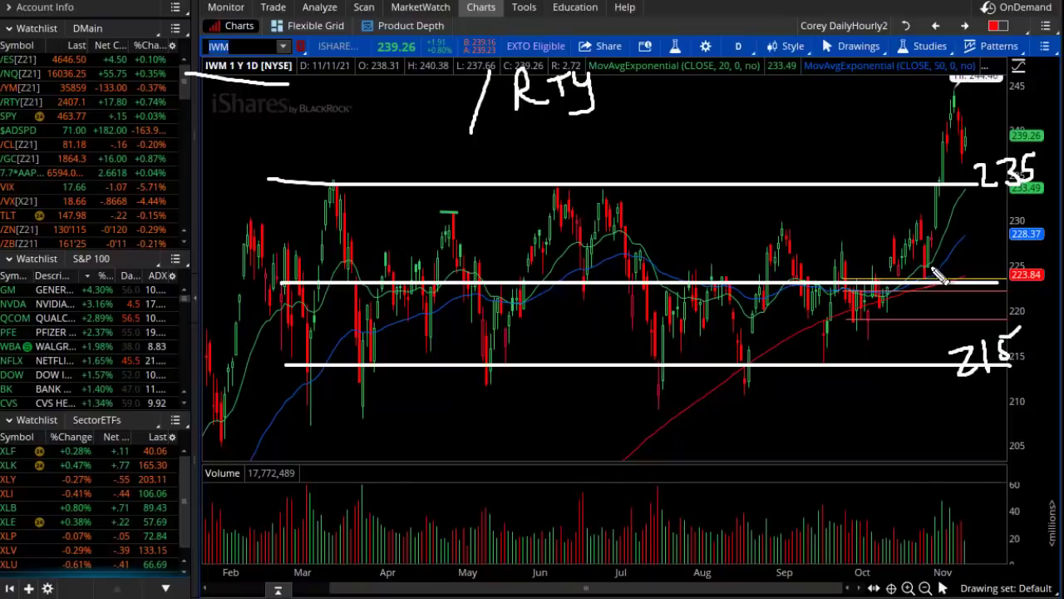
{"action": "mouse_move", "coordinate": [924, 268]}
{"action": "left_mouse_down"}
{"action": "mouse_move", "coordinate": [953, 294]}
{"action": "mouse_move", "coordinate": [978, 293]}
{"action": "mouse_move", "coordinate": [965, 296]}
{"action": "left_mouse_up"}
{"action": "left_click_drag", "start_coordinate": [978, 262], "coordinate": [996, 257]}
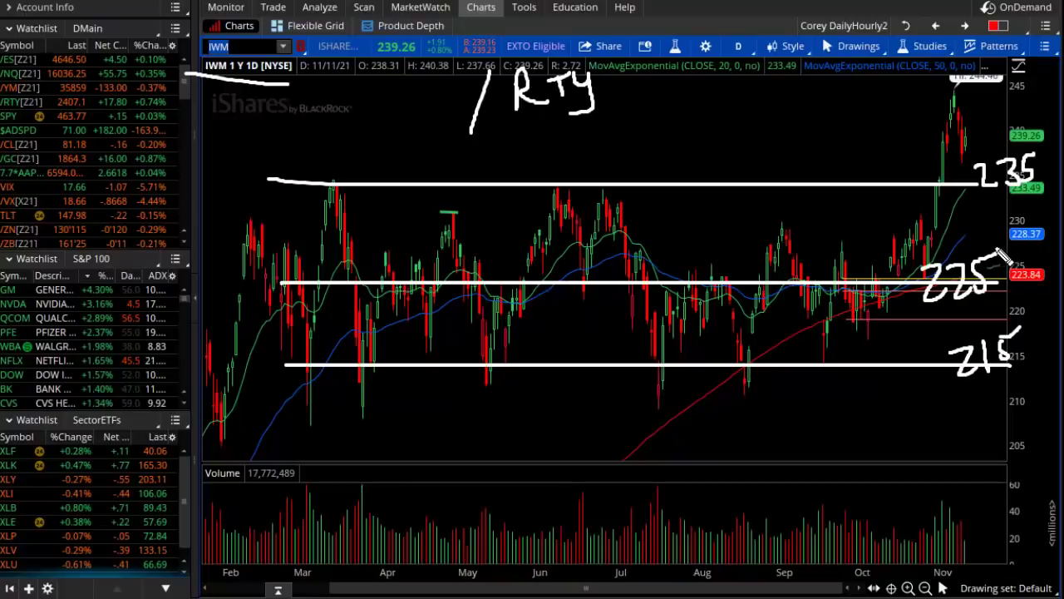
{"action": "left_click_drag", "start_coordinate": [958, 121], "coordinate": [953, 116]}
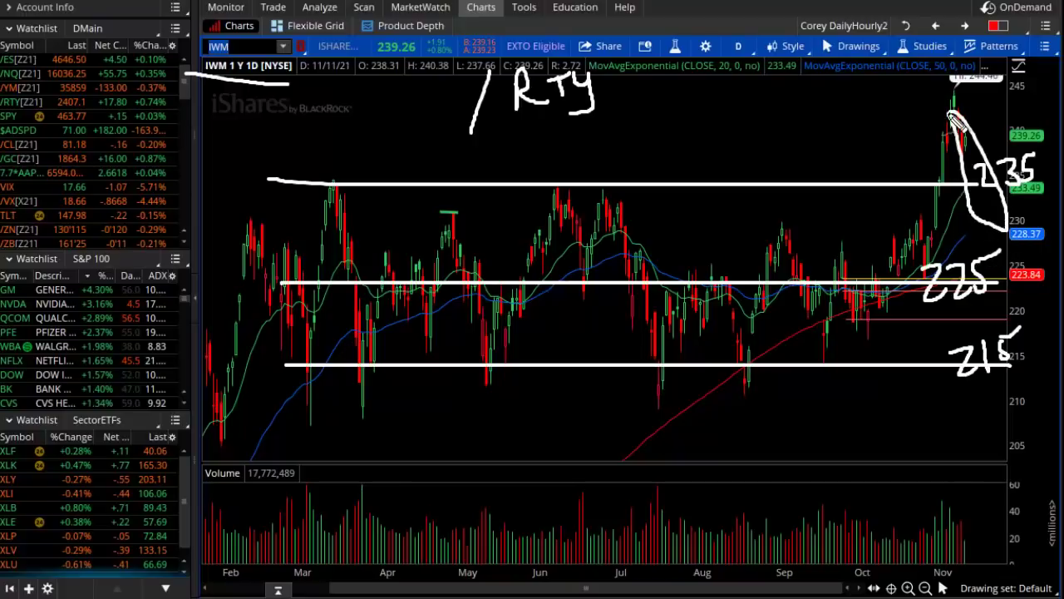
{"action": "key", "text": "Escape"}
View the /RTY chart, and on the /CL chart outline the pullbacks from the recent high and the July peak.
{"action": "left_click", "coordinate": [12, 102]}
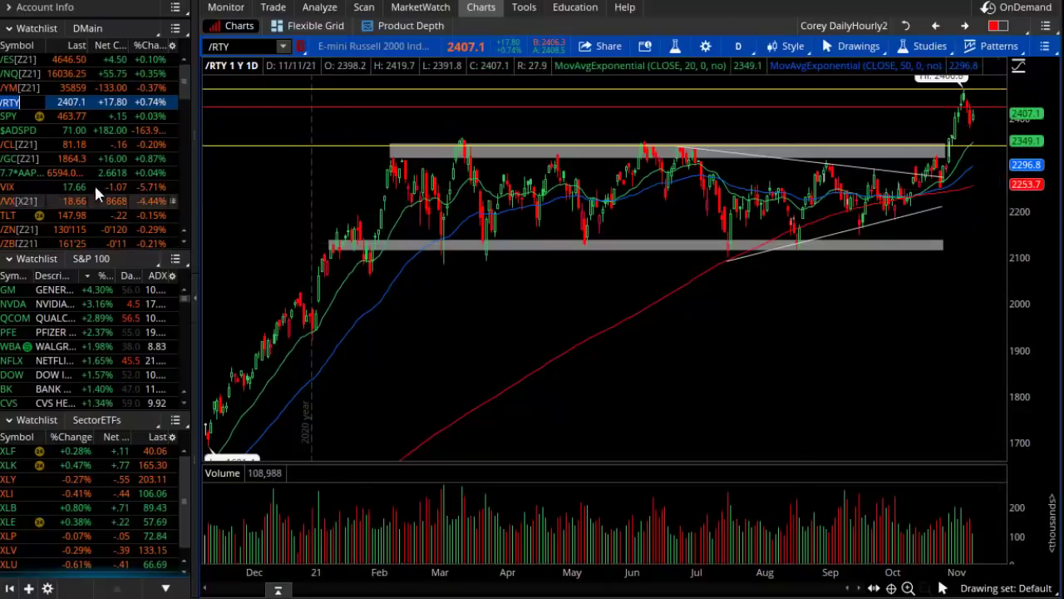
{"action": "left_click", "coordinate": [25, 146]}
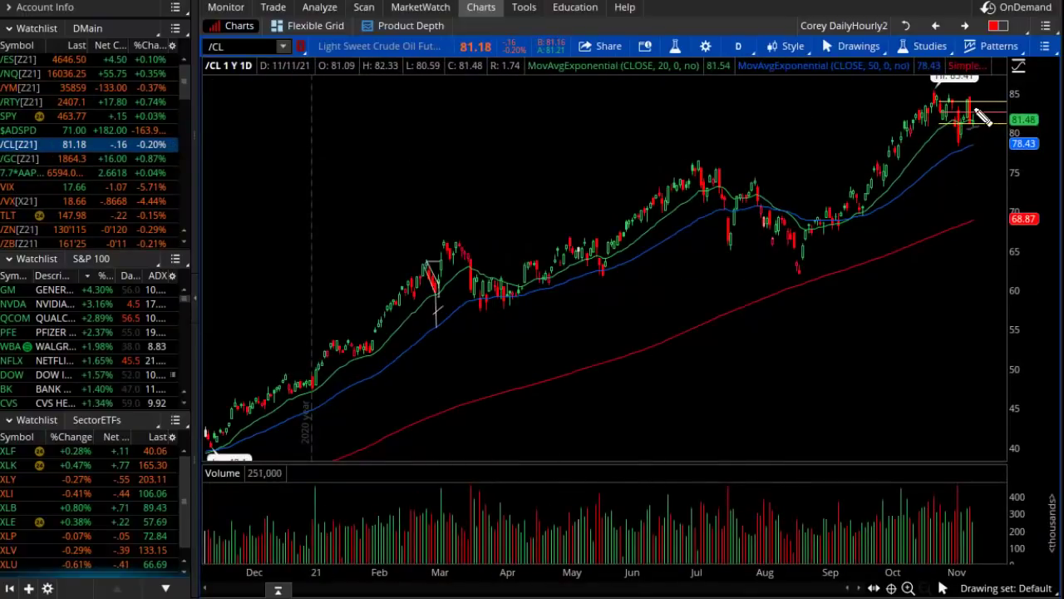
{"action": "mouse_move", "coordinate": [941, 96]}
{"action": "left_mouse_down"}
{"action": "mouse_move", "coordinate": [994, 166]}
{"action": "mouse_move", "coordinate": [938, 97]}
{"action": "left_mouse_up"}
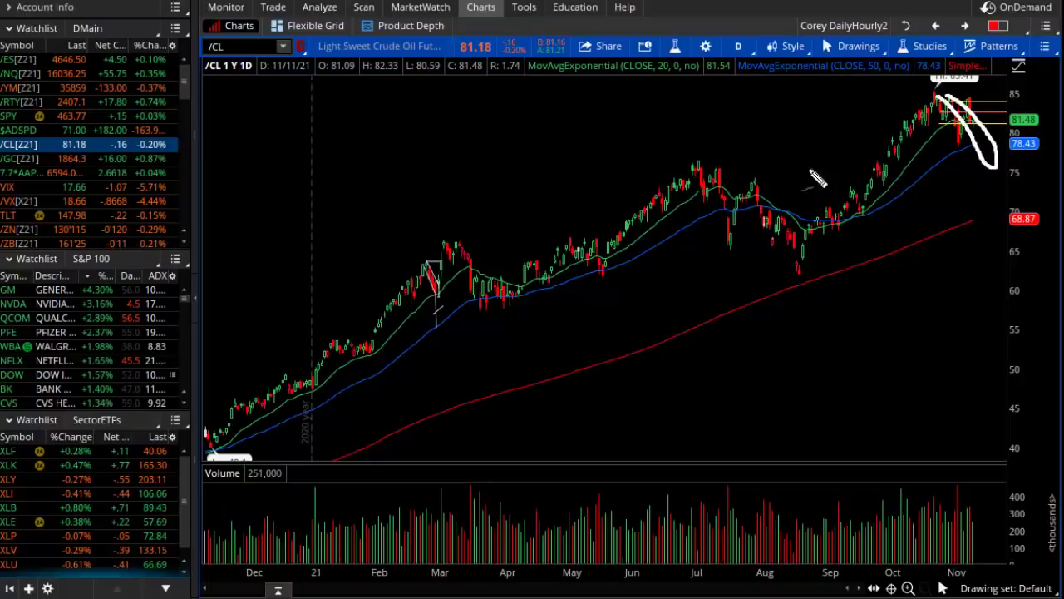
{"action": "mouse_move", "coordinate": [720, 158]}
{"action": "left_mouse_down"}
{"action": "mouse_move", "coordinate": [802, 248]}
{"action": "mouse_move", "coordinate": [701, 158]}
{"action": "left_mouse_up"}
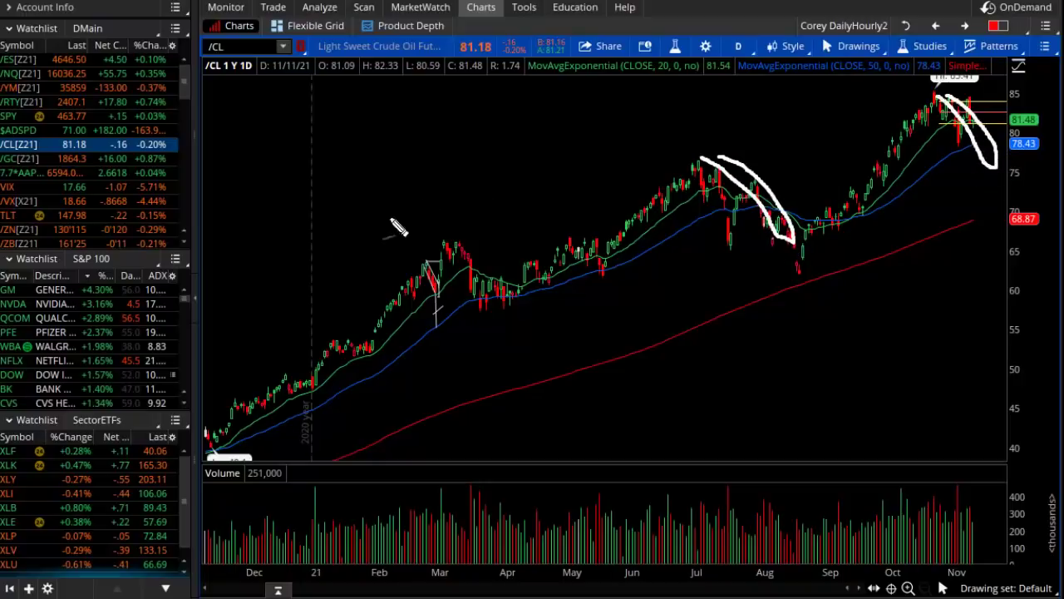
Sketch a rising wave with marked pullbacks on the /CL chart, outline the March pullback, and clear the sketches.
{"action": "mouse_move", "coordinate": [356, 251]}
{"action": "left_mouse_down"}
{"action": "mouse_move", "coordinate": [427, 212]}
{"action": "mouse_move", "coordinate": [520, 112]}
{"action": "mouse_move", "coordinate": [478, 162]}
{"action": "mouse_move", "coordinate": [499, 148]}
{"action": "left_mouse_up"}
{"action": "left_click_drag", "start_coordinate": [398, 173], "coordinate": [425, 204]}
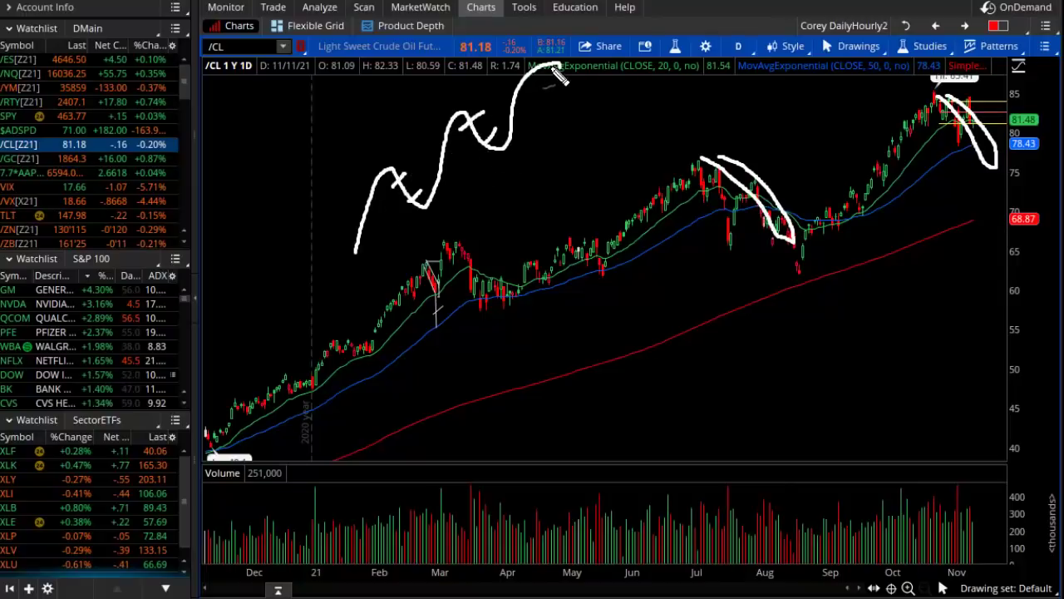
{"action": "mouse_move", "coordinate": [559, 75]}
{"action": "left_mouse_down"}
{"action": "mouse_move", "coordinate": [582, 91]}
{"action": "mouse_move", "coordinate": [574, 104]}
{"action": "mouse_move", "coordinate": [586, 87]}
{"action": "mouse_move", "coordinate": [591, 105]}
{"action": "left_mouse_up"}
{"action": "left_click_drag", "start_coordinate": [461, 244], "coordinate": [464, 249]}
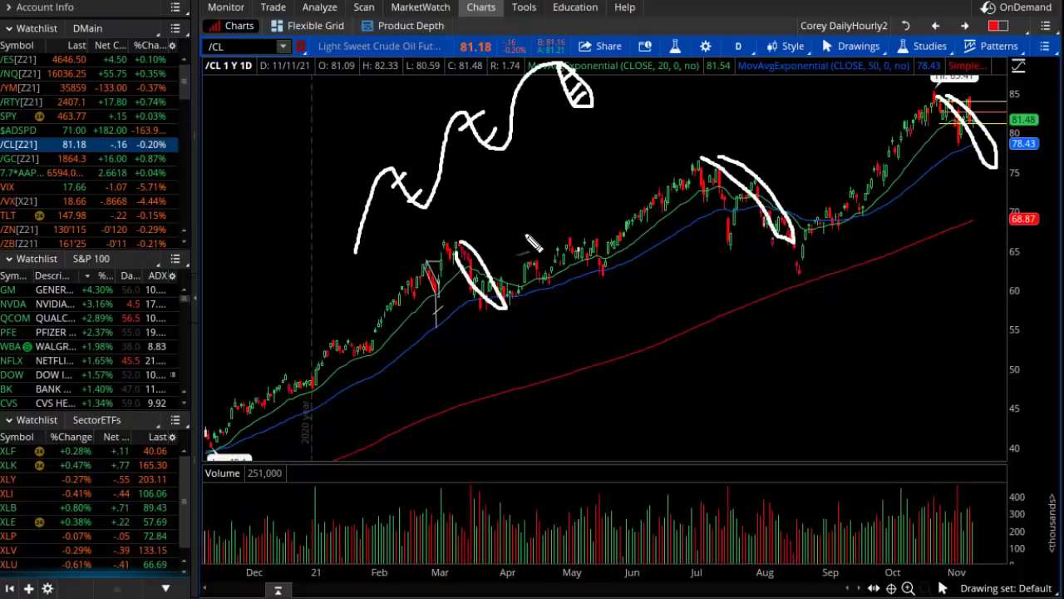
{"action": "mouse_move", "coordinate": [952, 213]}
{"action": "left_mouse_down"}
{"action": "mouse_move", "coordinate": [958, 176]}
{"action": "mouse_move", "coordinate": [994, 193]}
{"action": "mouse_move", "coordinate": [1021, 175]}
{"action": "mouse_move", "coordinate": [1031, 187]}
{"action": "left_mouse_up"}
{"action": "key", "text": "Escape"}
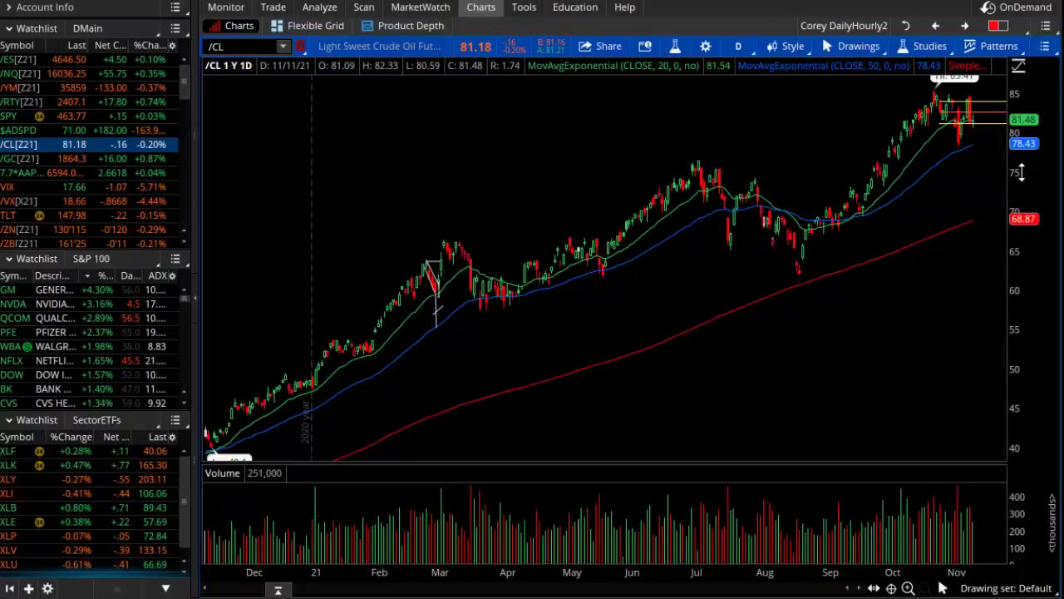
On the /GC chart, draw a support line near 1745 and two resistance lines above the current price, labelling the resistance 1900.
{"action": "key", "text": "Down"}
{"action": "left_click_drag", "start_coordinate": [923, 273], "coordinate": [965, 301]}
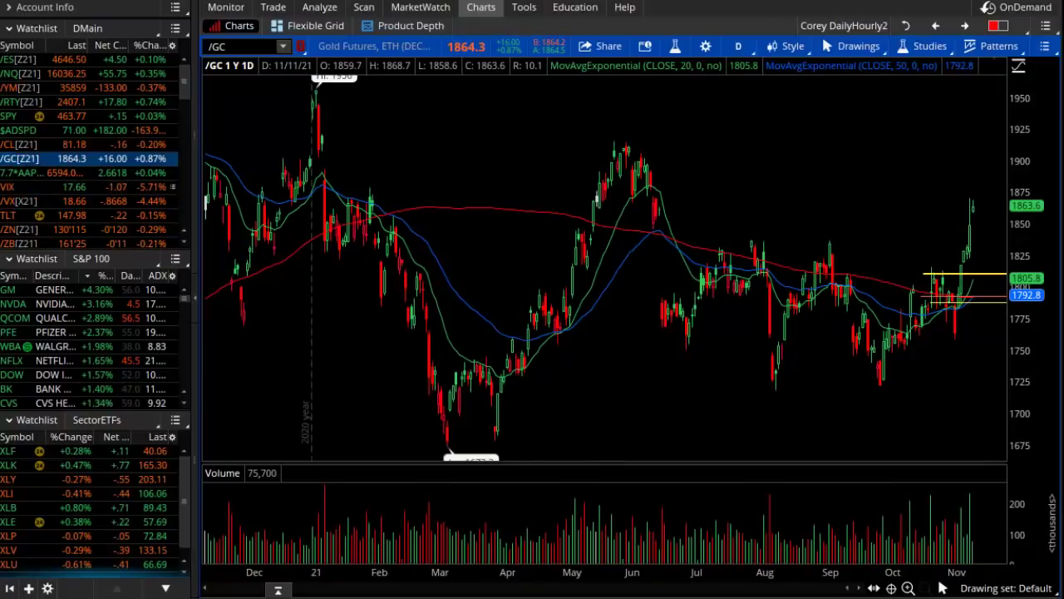
{"action": "left_click_drag", "start_coordinate": [238, 358], "coordinate": [988, 358]}
{"action": "left_click_drag", "start_coordinate": [224, 169], "coordinate": [1016, 147]}
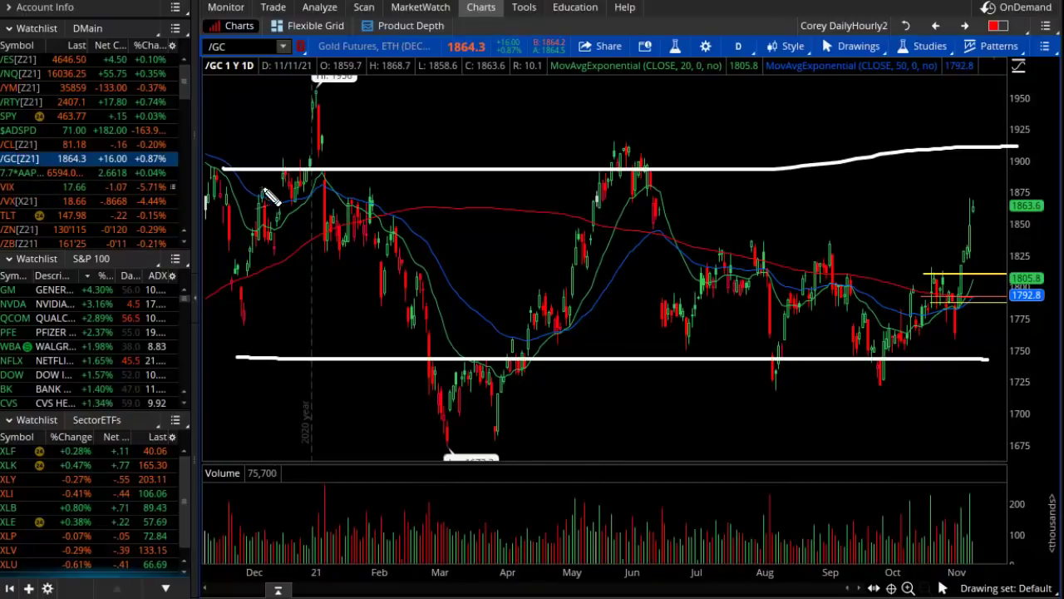
{"action": "left_click_drag", "start_coordinate": [260, 187], "coordinate": [1026, 187]}
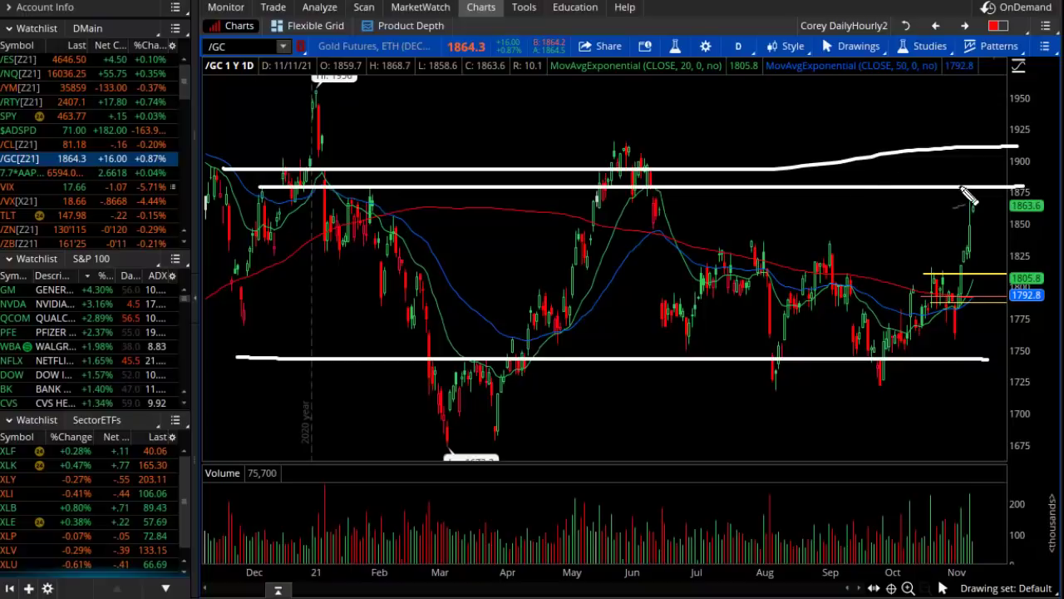
{"action": "mouse_move", "coordinate": [964, 156]}
{"action": "left_mouse_down"}
{"action": "mouse_move", "coordinate": [969, 176]}
{"action": "mouse_move", "coordinate": [1025, 156]}
{"action": "left_mouse_up"}
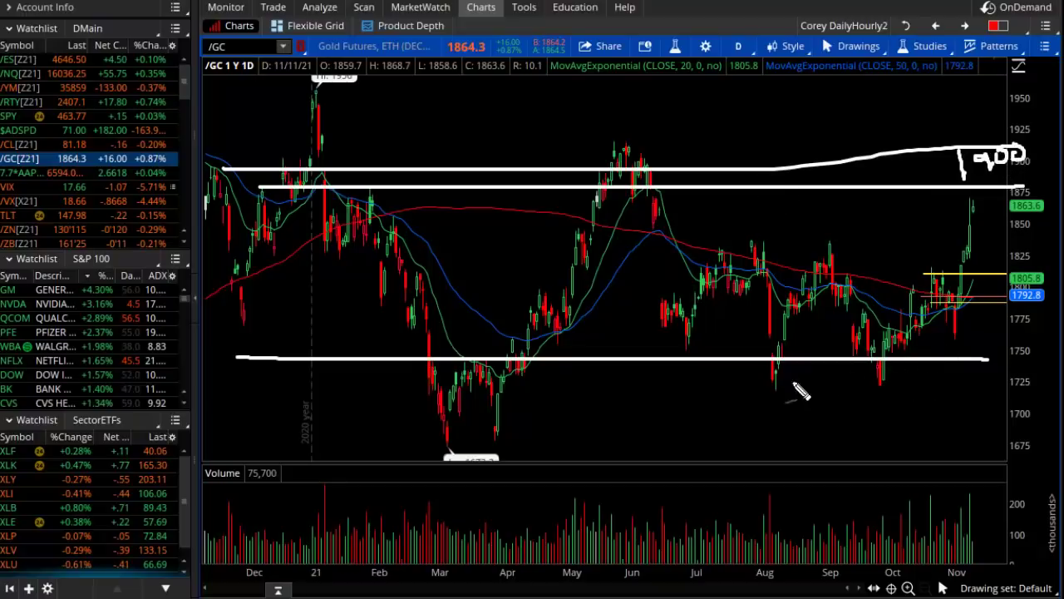
Underline /GC's August and September lows, draw the range's middle line with an M sketch and an 1800 label, and clear the sketches.
{"action": "left_click_drag", "start_coordinate": [765, 382], "coordinate": [920, 383]}
{"action": "left_click_drag", "start_coordinate": [273, 268], "coordinate": [971, 268]}
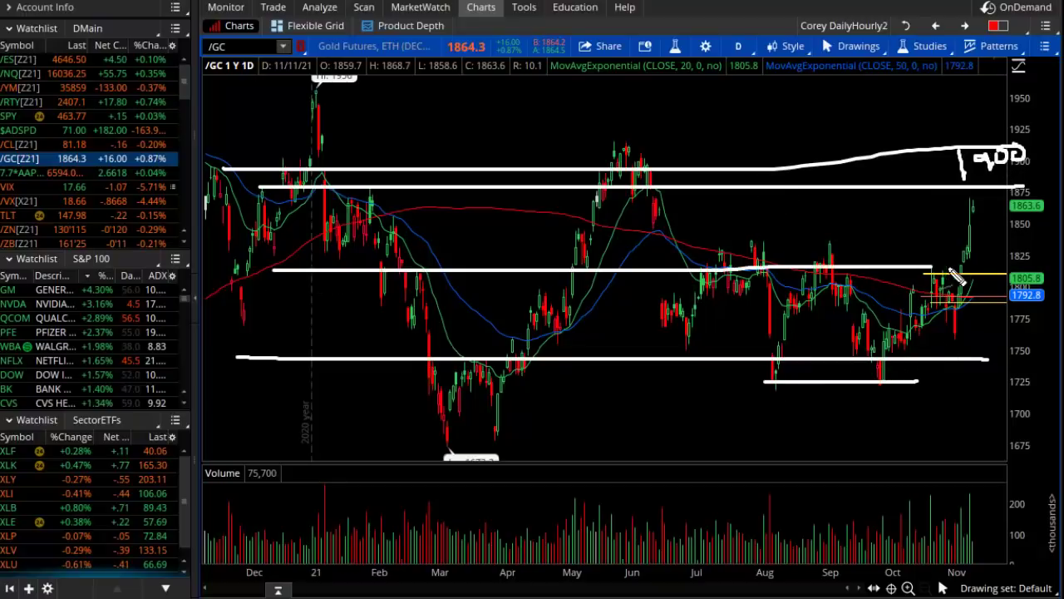
{"action": "mouse_move", "coordinate": [773, 289]}
{"action": "left_mouse_down"}
{"action": "mouse_move", "coordinate": [794, 263]}
{"action": "mouse_move", "coordinate": [830, 284]}
{"action": "mouse_move", "coordinate": [865, 276]}
{"action": "left_mouse_up"}
{"action": "mouse_move", "coordinate": [597, 249]}
{"action": "left_mouse_down"}
{"action": "mouse_move", "coordinate": [596, 309]}
{"action": "mouse_move", "coordinate": [662, 277]}
{"action": "mouse_move", "coordinate": [690, 287]}
{"action": "left_mouse_up"}
{"action": "left_click_drag", "start_coordinate": [585, 325], "coordinate": [700, 297]}
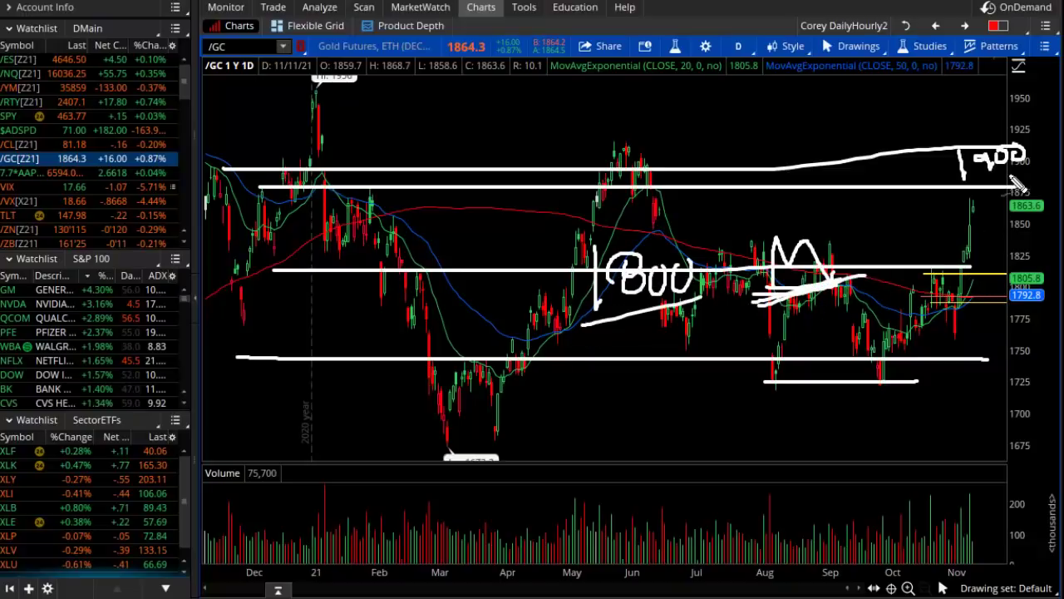
{"action": "key", "text": "Escape"}
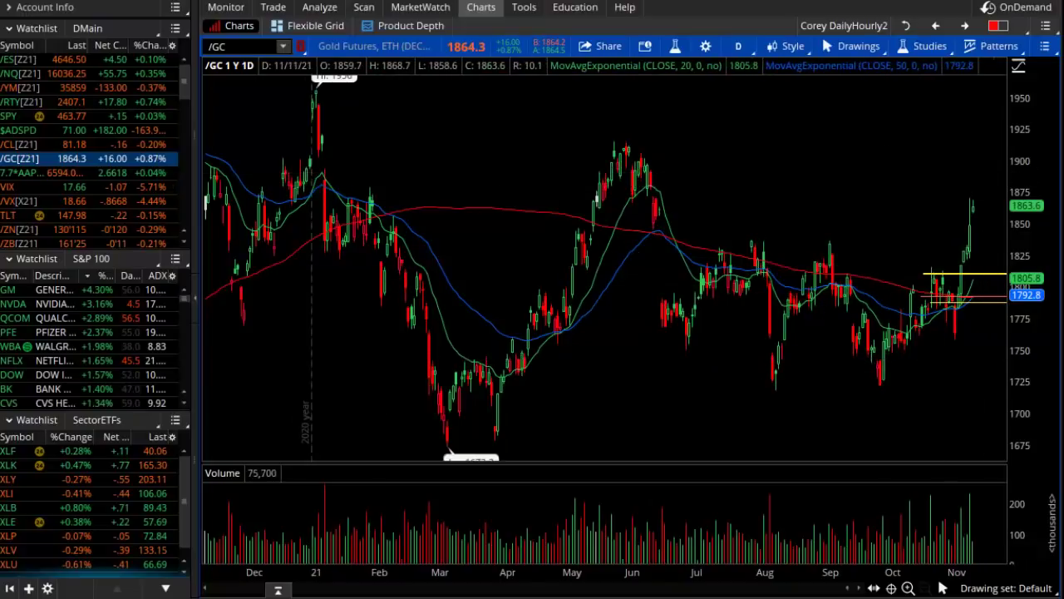
Load the TLT chart and draw horizontal lines through its July-to-November range at about 151, 144 and 147.
{"action": "left_click", "coordinate": [21, 216]}
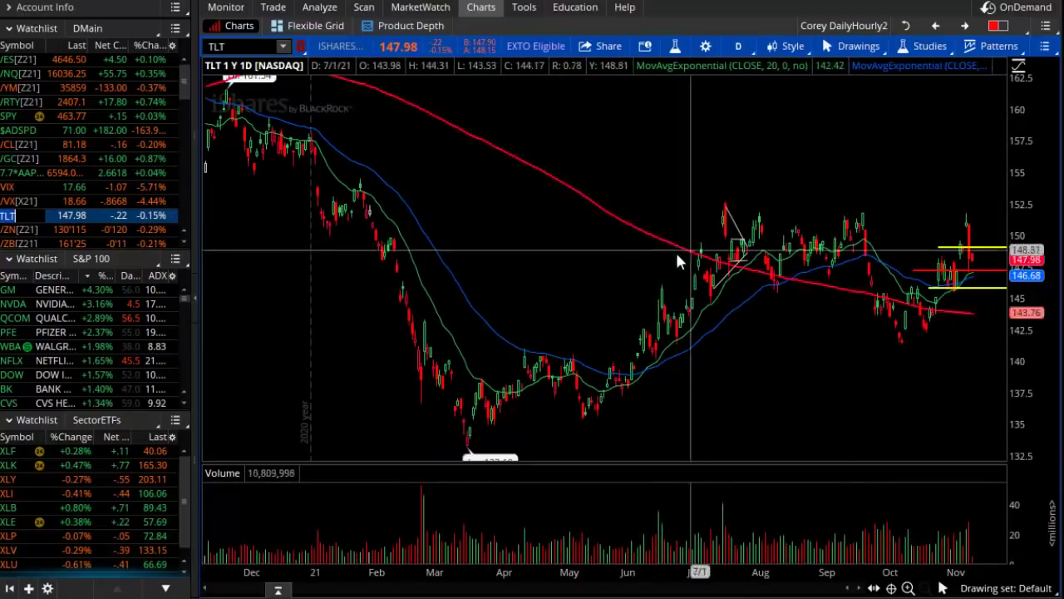
{"action": "left_click_drag", "start_coordinate": [637, 258], "coordinate": [1002, 258]}
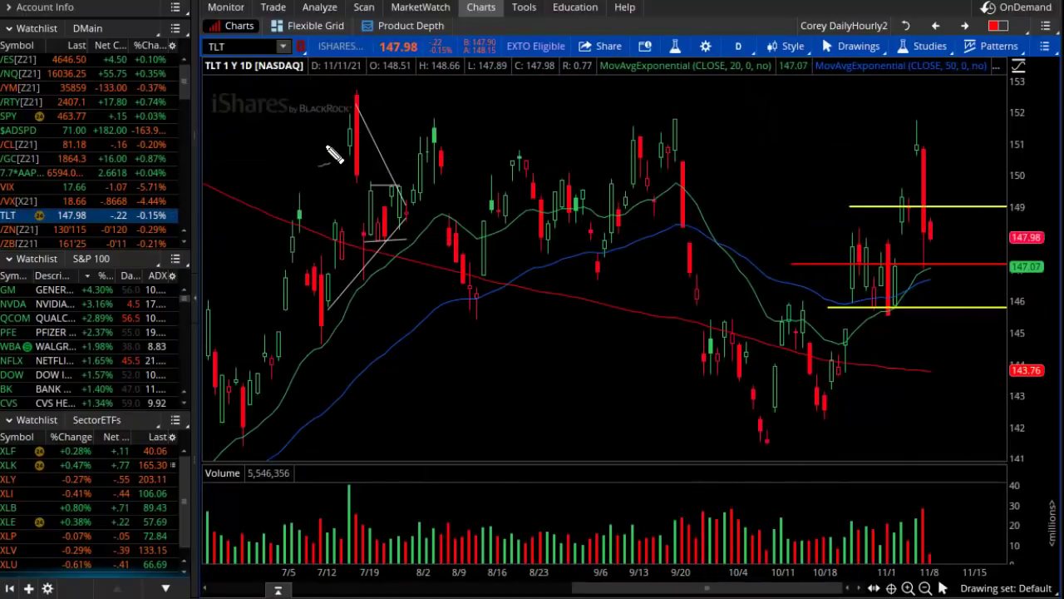
{"action": "left_click_drag", "start_coordinate": [325, 144], "coordinate": [981, 140]}
{"action": "left_click_drag", "start_coordinate": [272, 375], "coordinate": [995, 361]}
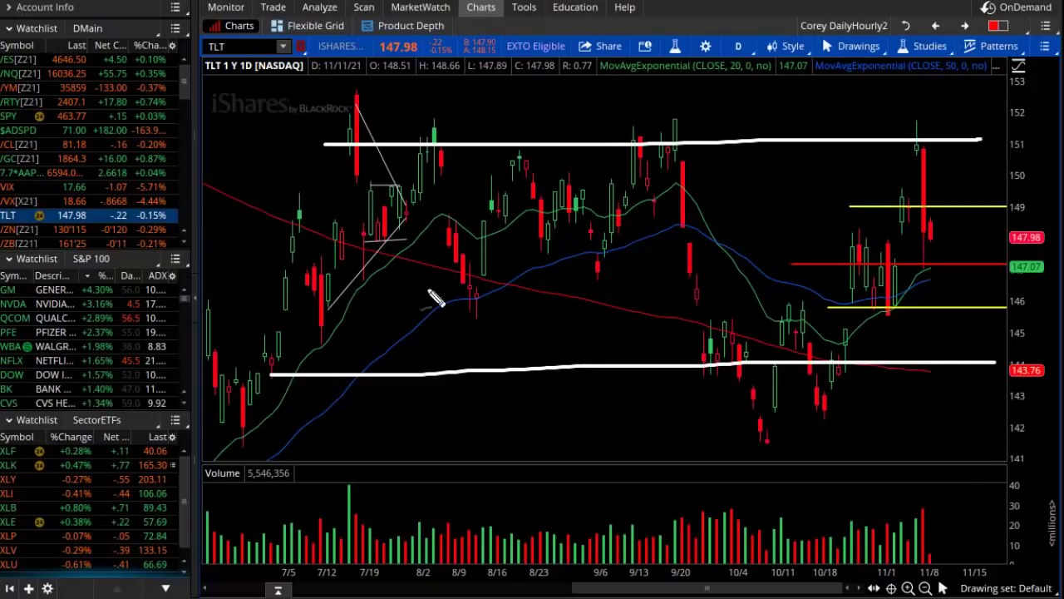
{"action": "left_click_drag", "start_coordinate": [316, 261], "coordinate": [1002, 262]}
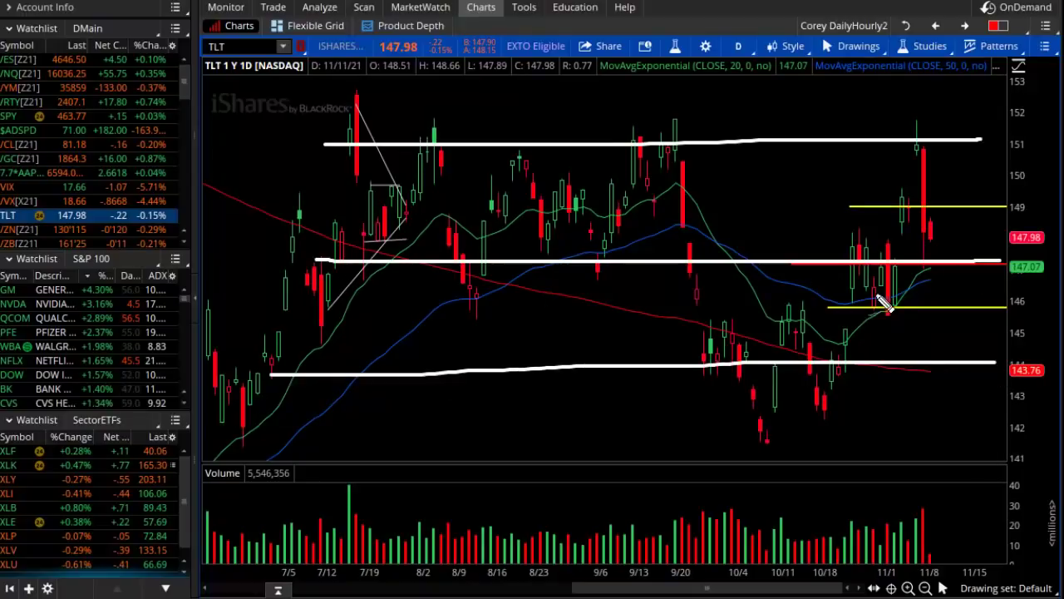